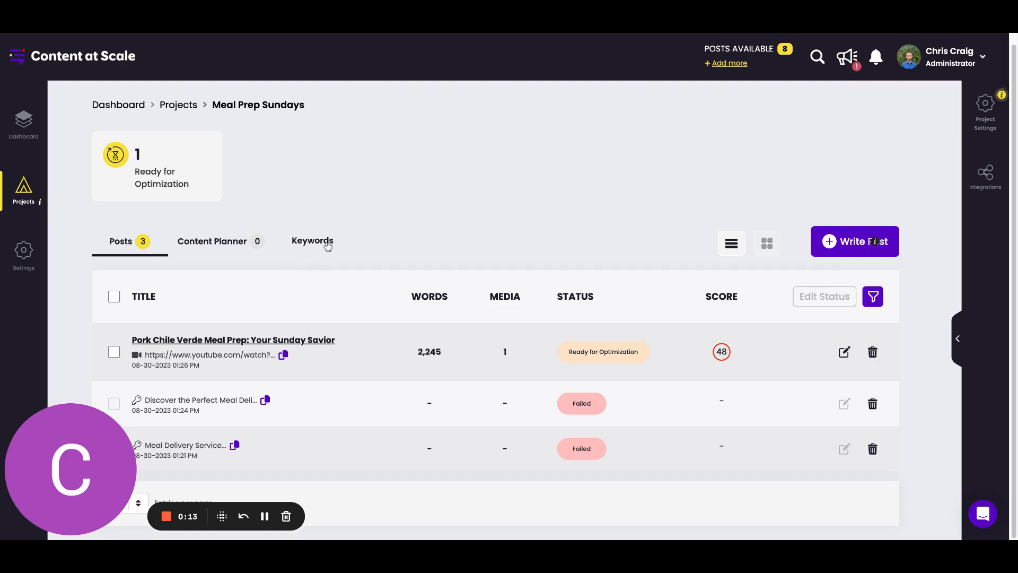
Open the Meal Prep Sundays project's keywords and examine the suggestions' search volume, ranking difficulty, CPC and trends.
{"action": "left_click", "coordinate": [328, 243]}
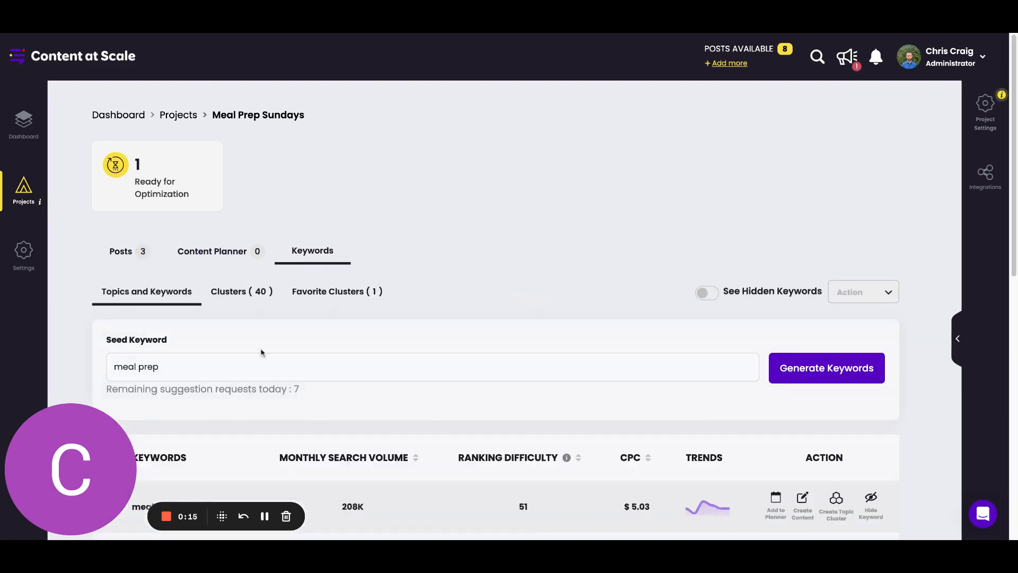
{"action": "scroll", "coordinate": [434, 321], "scroll_direction": "down", "scroll_amount": 2}
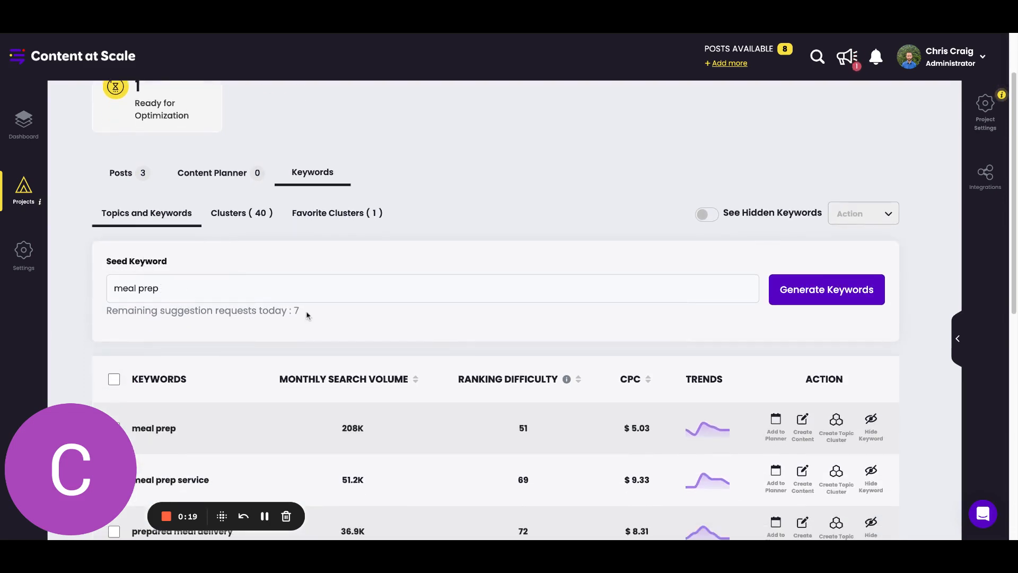
{"action": "scroll", "coordinate": [335, 273], "scroll_direction": "down", "scroll_amount": 1}
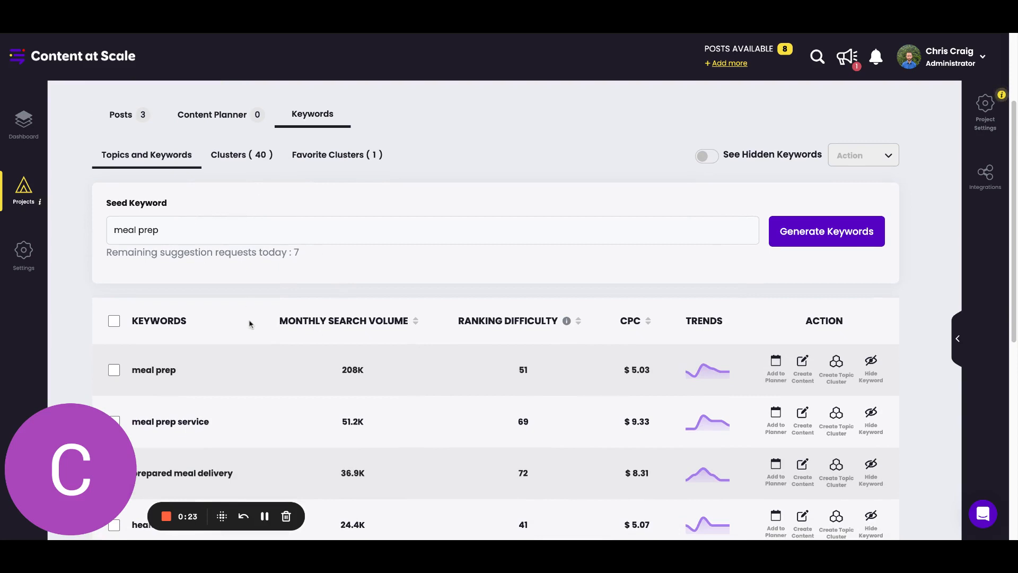
{"action": "scroll", "coordinate": [240, 315], "scroll_direction": "down", "scroll_amount": 1}
{"action": "scroll", "coordinate": [188, 336], "scroll_direction": "up", "scroll_amount": 4}
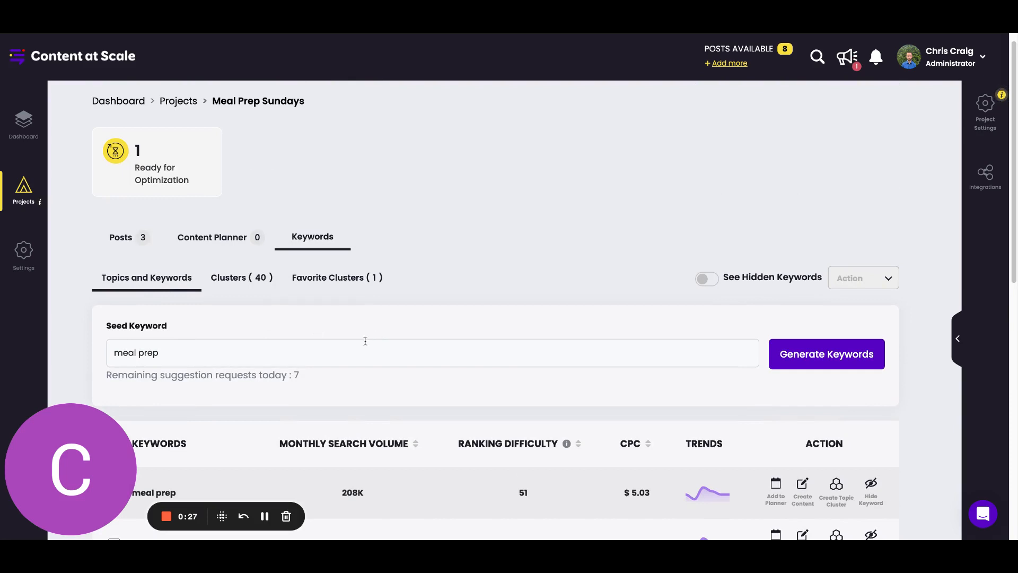
{"action": "scroll", "coordinate": [434, 334], "scroll_direction": "down", "scroll_amount": 2}
{"action": "scroll", "coordinate": [362, 345], "scroll_direction": "down", "scroll_amount": 2}
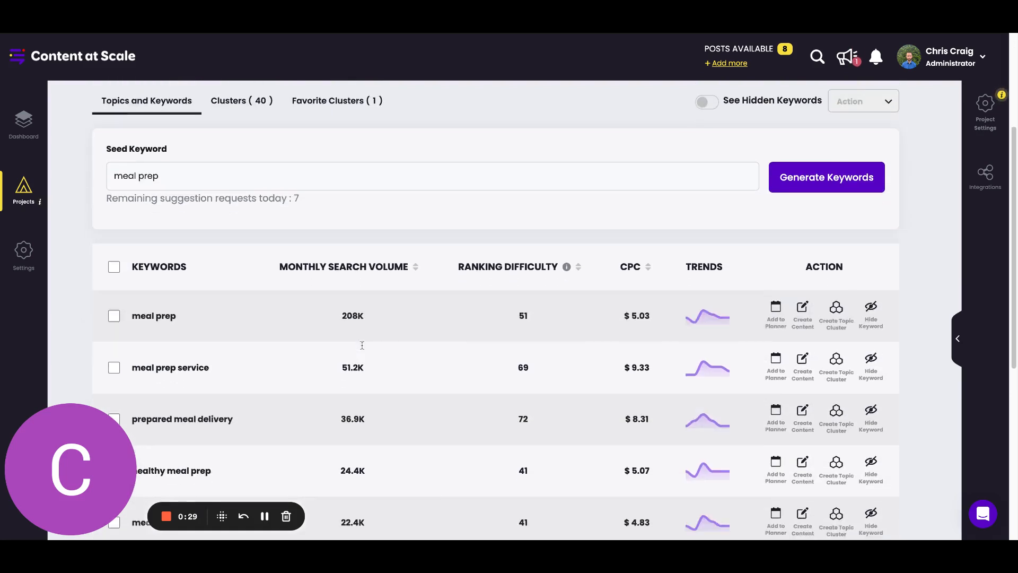
{"action": "scroll", "coordinate": [391, 336], "scroll_direction": "down", "scroll_amount": 1}
{"action": "scroll", "coordinate": [390, 336], "scroll_direction": "down", "scroll_amount": 1}
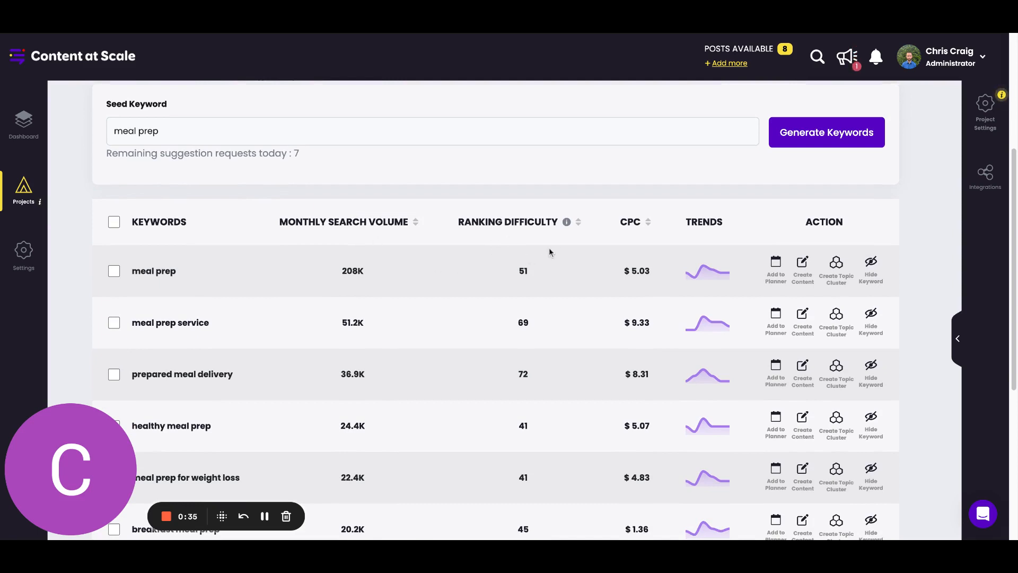
{"action": "mouse_move", "coordinate": [568, 225]}
{"action": "mouse_move", "coordinate": [691, 275]}
Start adding the "meal prep" keyword to the content planner and cancel at the confirmation.
{"action": "left_click", "coordinate": [776, 276]}
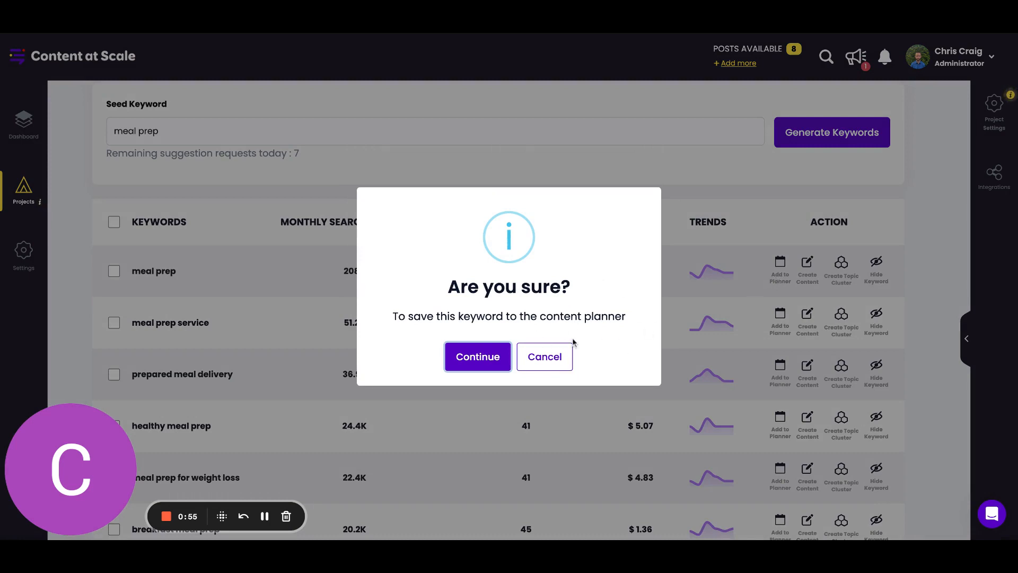
{"action": "left_click", "coordinate": [562, 356]}
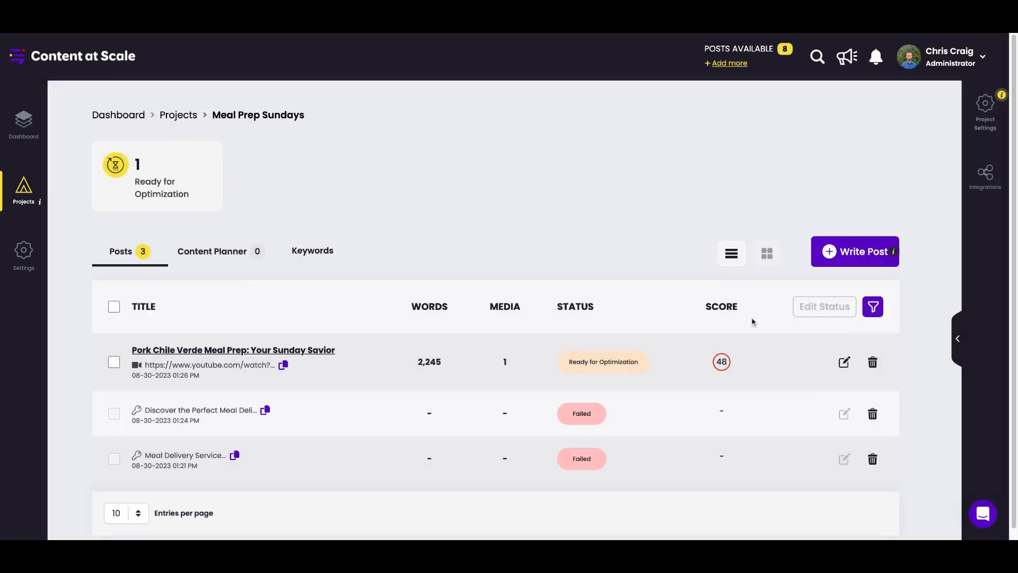
Return to the project's keywords and create topic clusters from the "meal prep" keyword.
{"action": "left_click", "coordinate": [337, 261]}
{"action": "scroll", "coordinate": [756, 382], "scroll_direction": "down", "scroll_amount": 4}
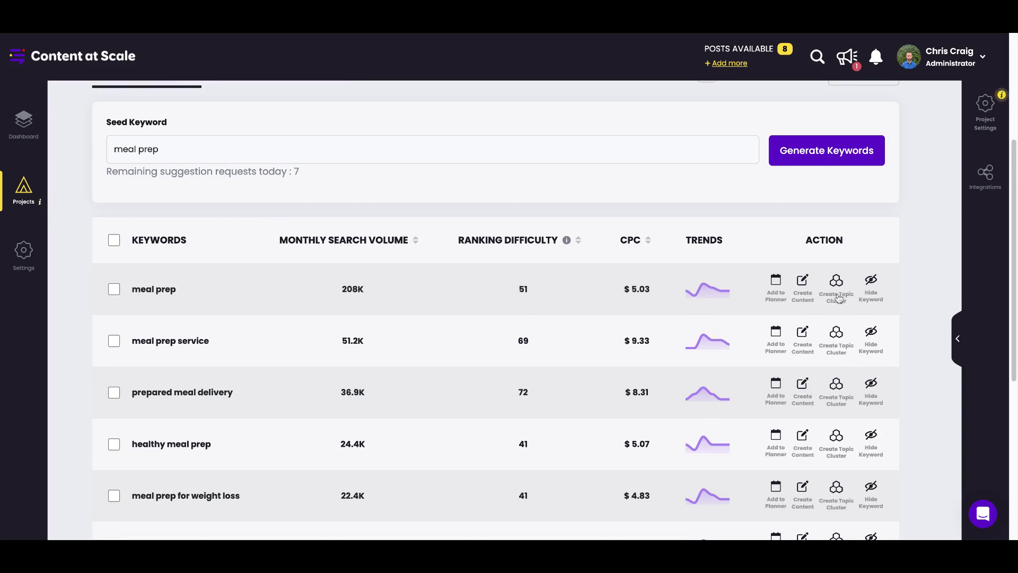
{"action": "left_click", "coordinate": [837, 289]}
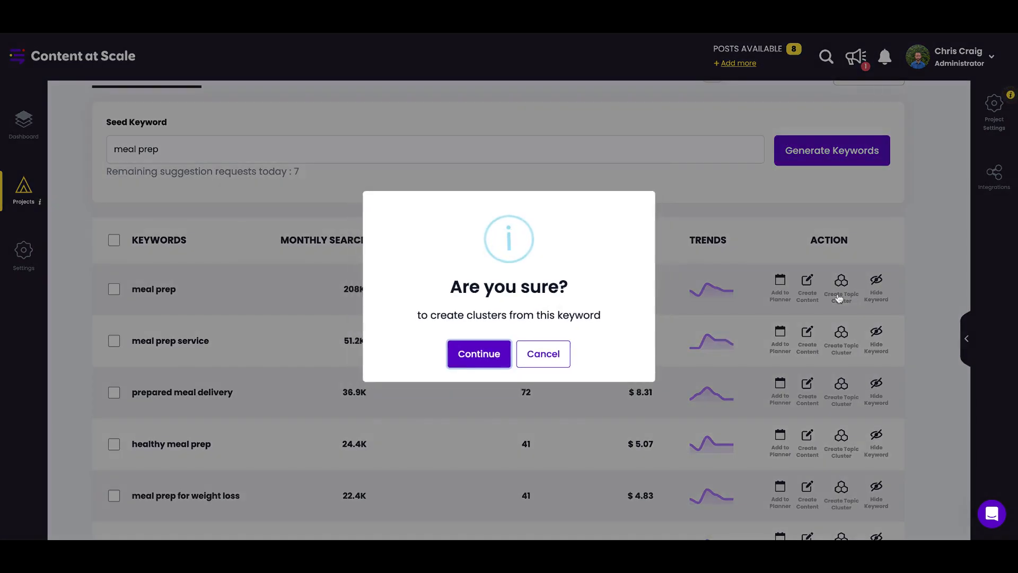
{"action": "left_click", "coordinate": [461, 360]}
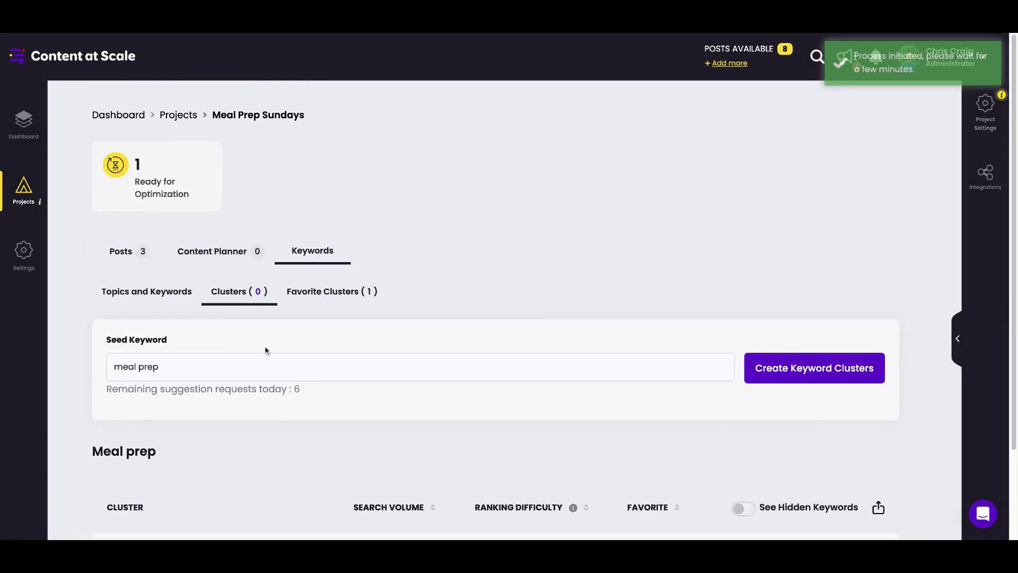
{"action": "scroll", "coordinate": [267, 352], "scroll_direction": "down", "scroll_amount": 2}
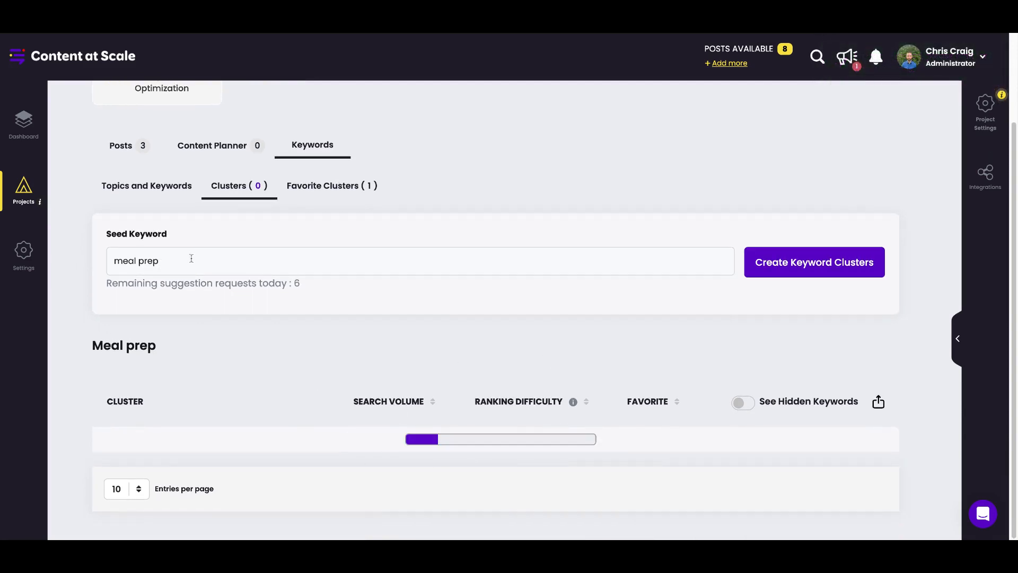
{"action": "mouse_move", "coordinate": [493, 442]}
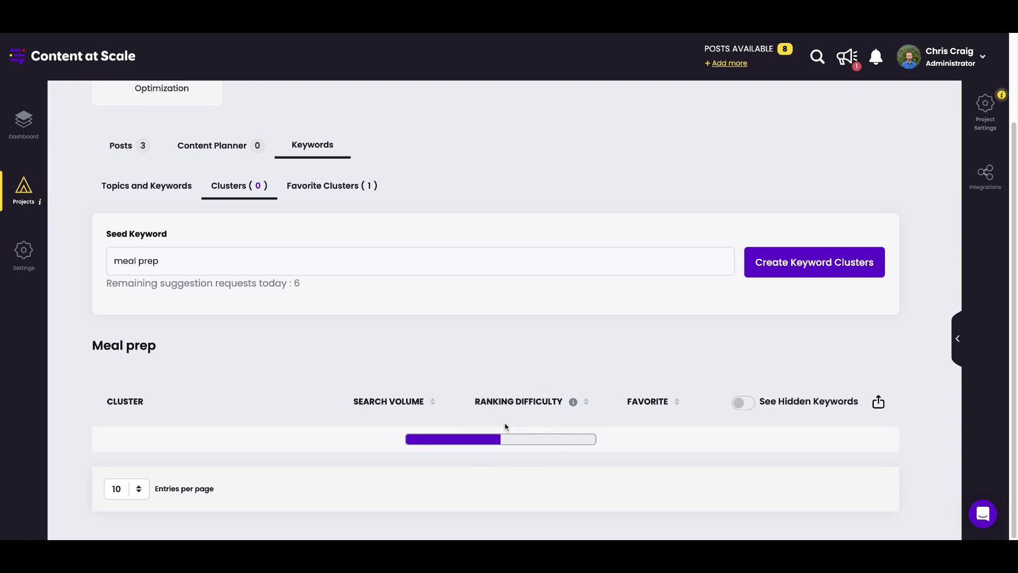
Return to the topics and keywords list and hide the "meal prep" keyword.
{"action": "left_click", "coordinate": [158, 192]}
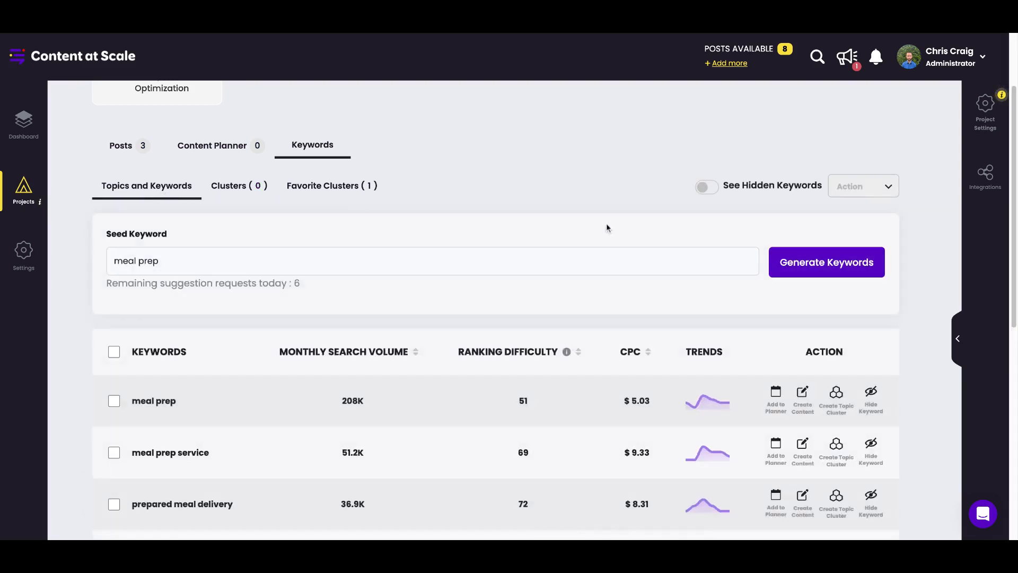
{"action": "scroll", "coordinate": [587, 330], "scroll_direction": "down", "scroll_amount": 1}
{"action": "scroll", "coordinate": [587, 332], "scroll_direction": "up", "scroll_amount": 2}
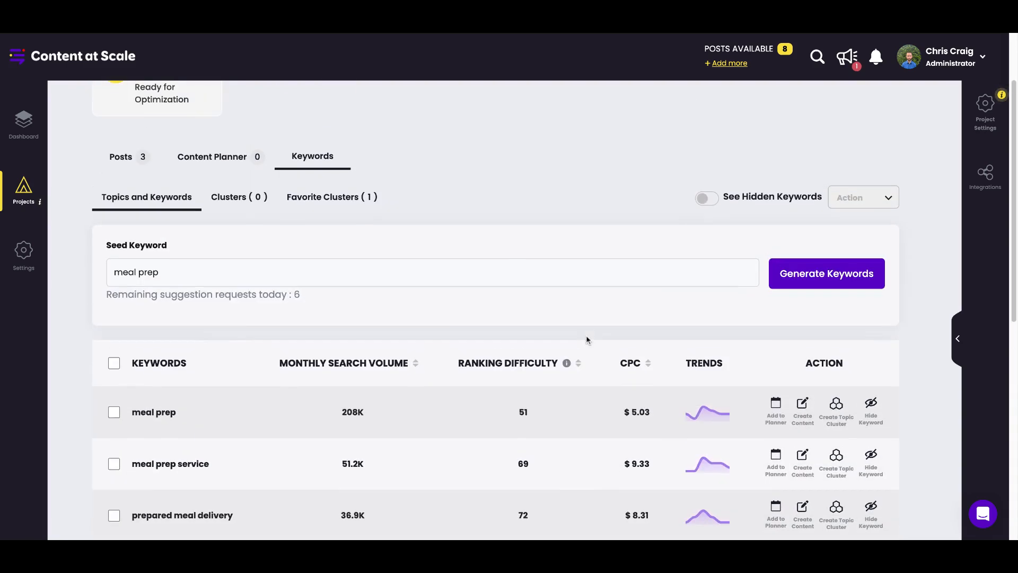
{"action": "scroll", "coordinate": [952, 431], "scroll_direction": "down", "scroll_amount": 1}
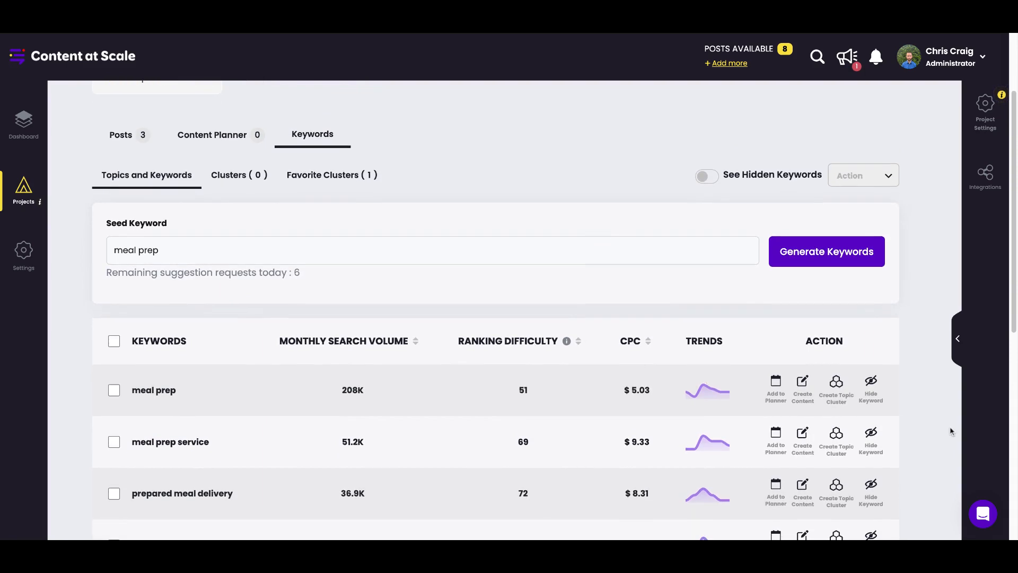
{"action": "left_click", "coordinate": [873, 397]}
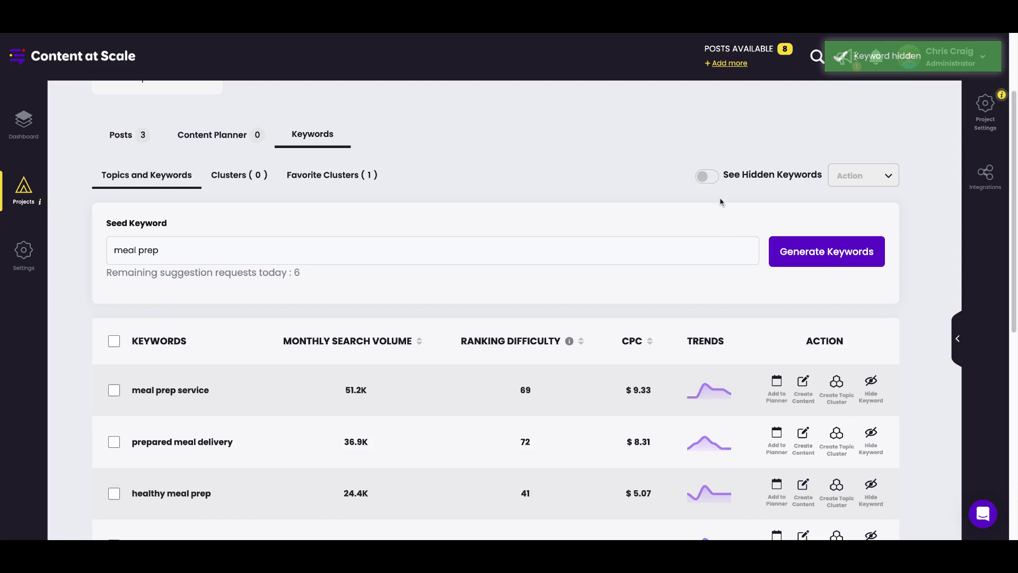
Show the hidden keywords, make "meal prep" visible again, and switch back to the regular keyword list.
{"action": "left_click", "coordinate": [711, 173]}
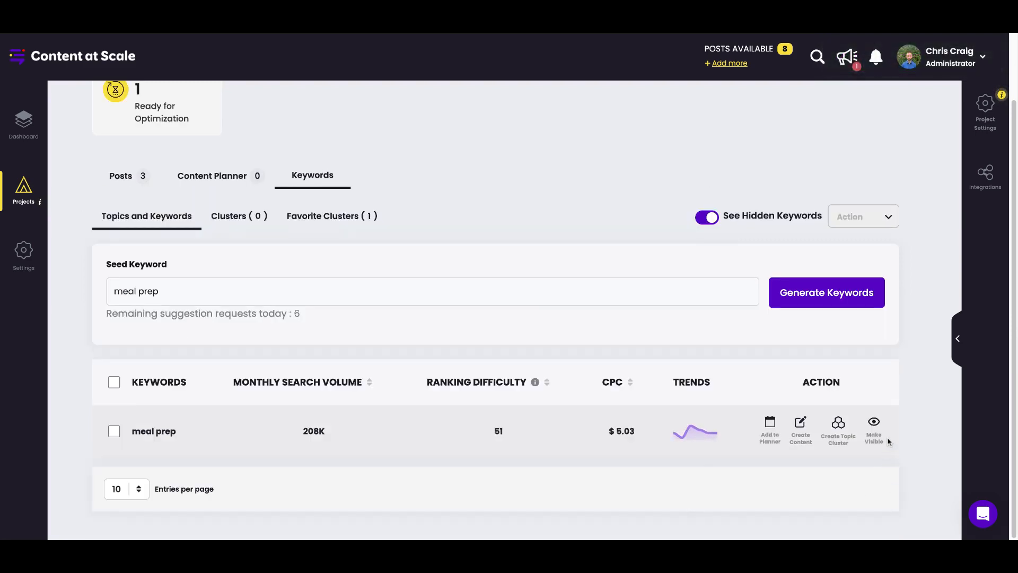
{"action": "left_click", "coordinate": [872, 439]}
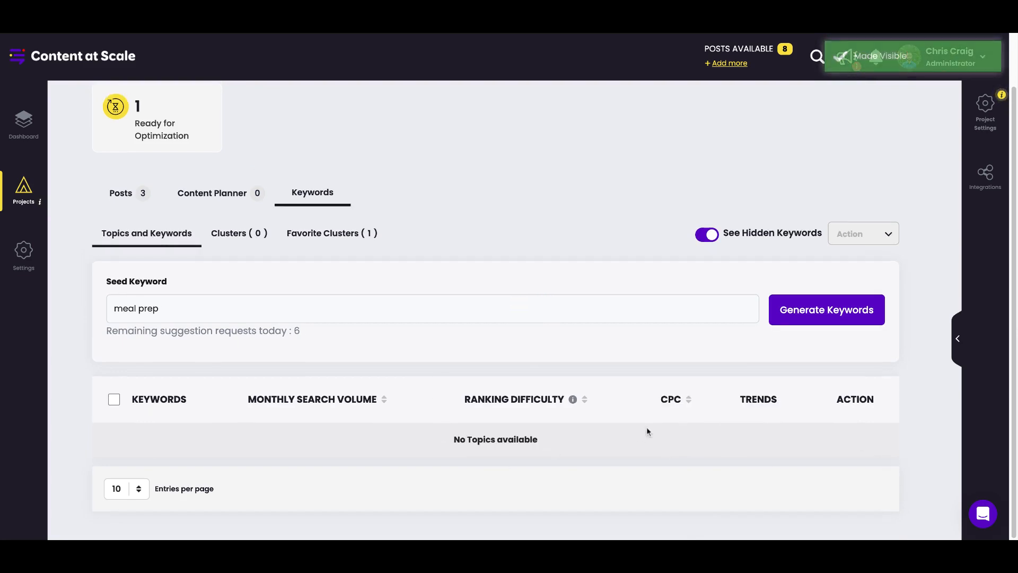
{"action": "left_click", "coordinate": [710, 235]}
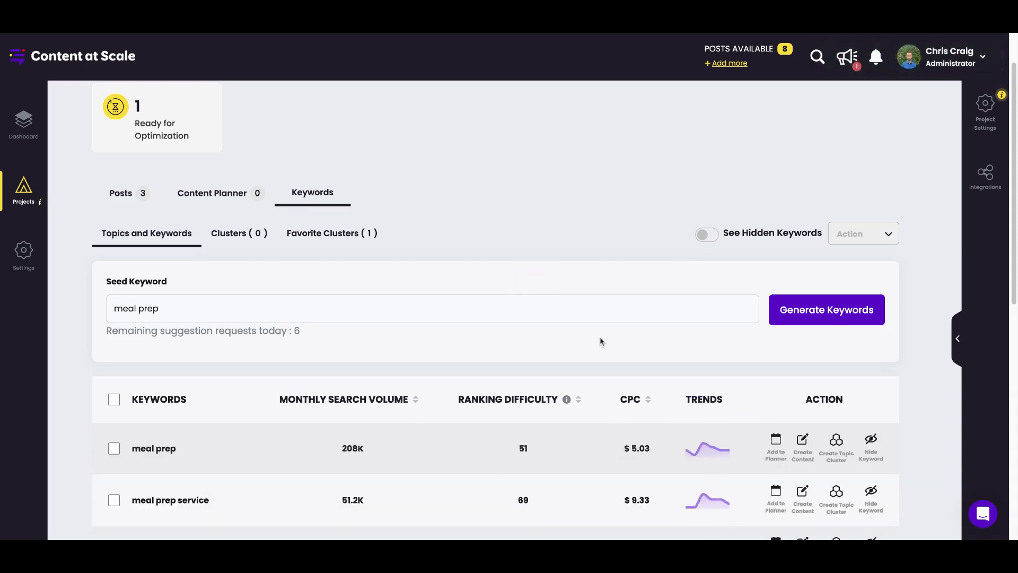
Select all listed keywords, examine the available bulk actions, and clear the selection without applying any.
{"action": "scroll", "coordinate": [573, 407], "scroll_direction": "down", "scroll_amount": 2}
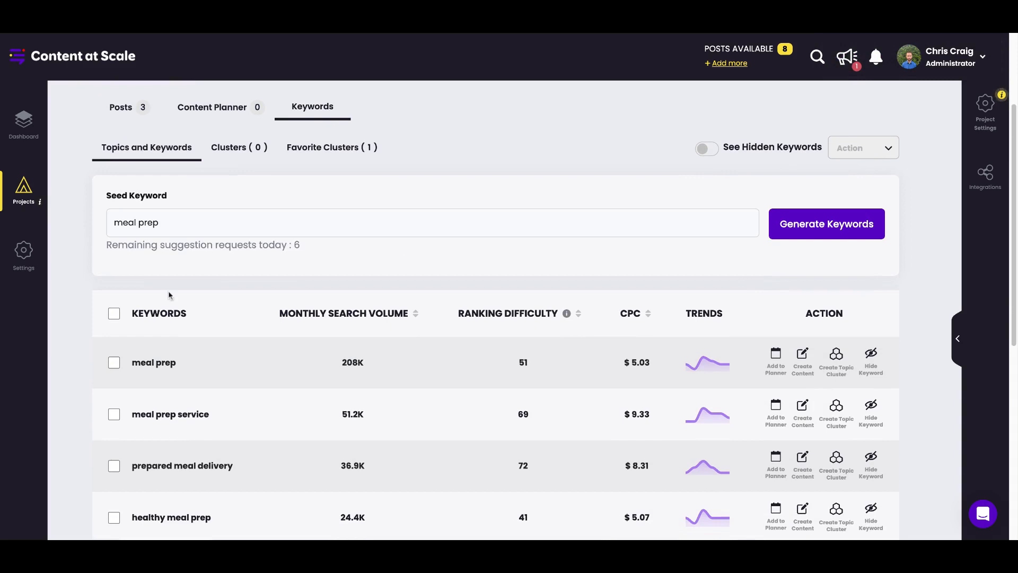
{"action": "left_click", "coordinate": [115, 314]}
{"action": "left_click", "coordinate": [881, 156]}
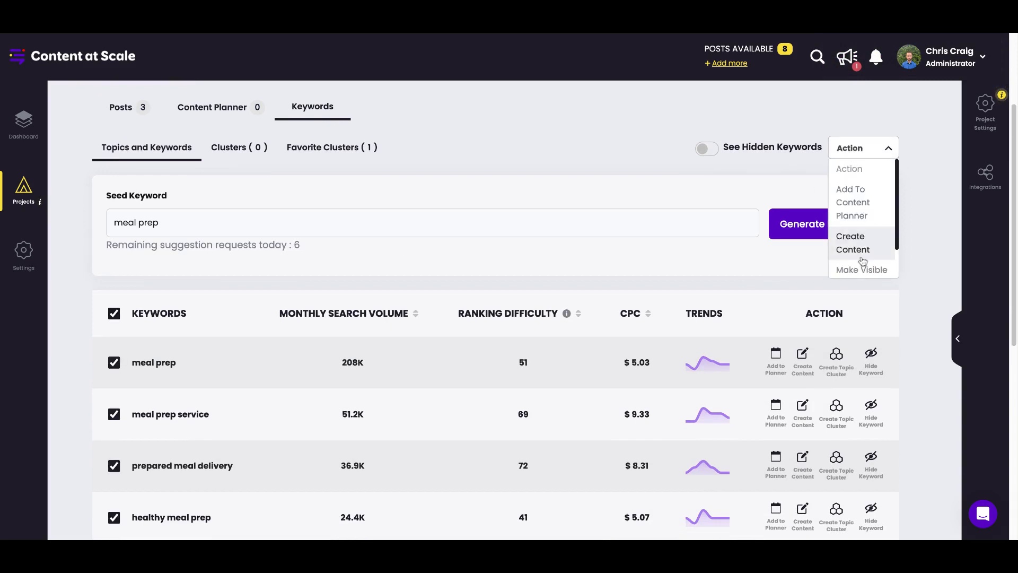
{"action": "scroll", "coordinate": [849, 255], "scroll_direction": "down", "scroll_amount": 2}
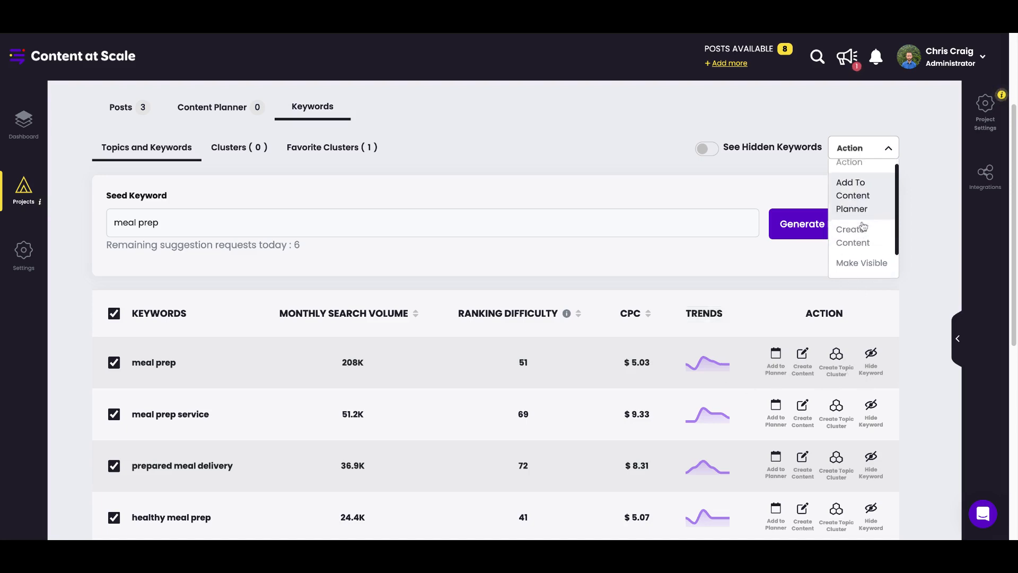
{"action": "scroll", "coordinate": [872, 254], "scroll_direction": "down", "scroll_amount": 1}
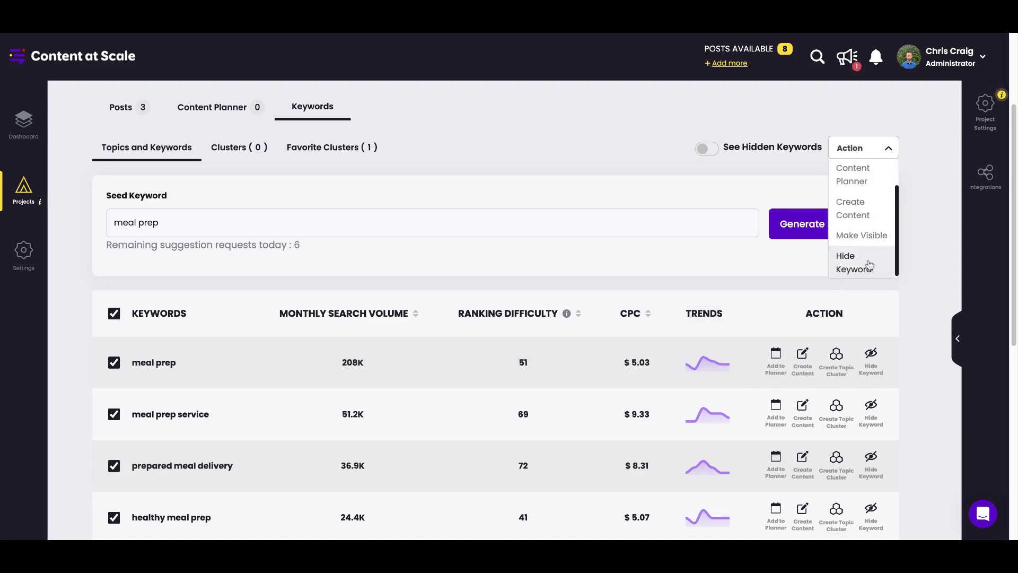
{"action": "scroll", "coordinate": [870, 259], "scroll_direction": "up", "scroll_amount": 4}
{"action": "scroll", "coordinate": [869, 273], "scroll_direction": "up", "scroll_amount": 1}
{"action": "scroll", "coordinate": [868, 273], "scroll_direction": "down", "scroll_amount": 2}
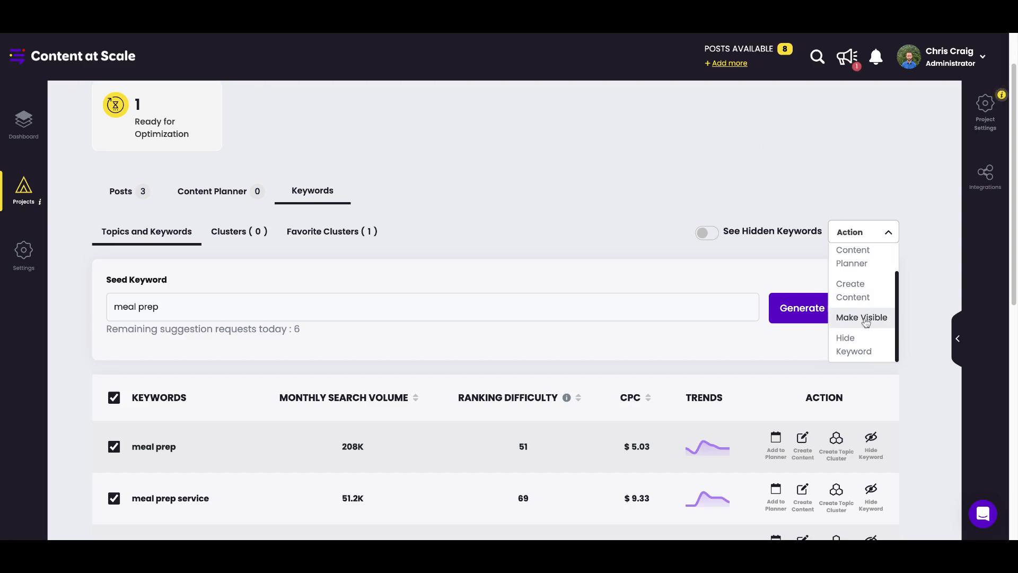
{"action": "left_click", "coordinate": [761, 146]}
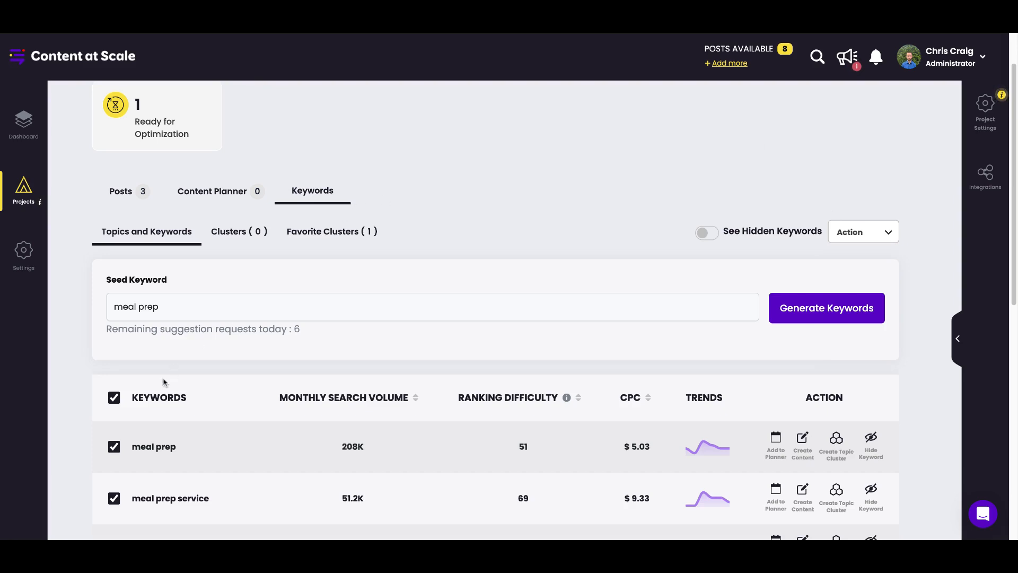
{"action": "left_click", "coordinate": [114, 397]}
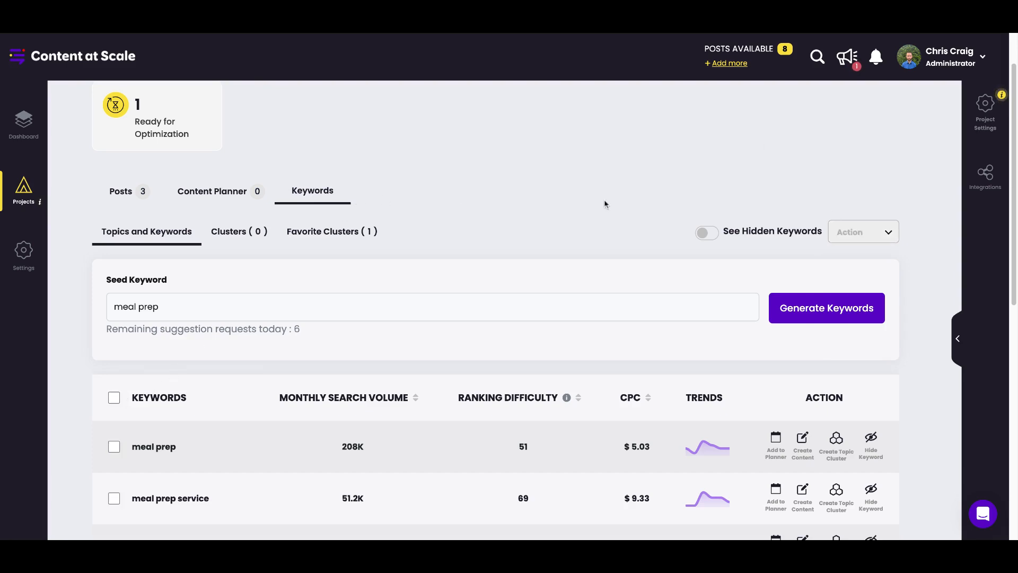
Examine the keyword list and the number of remaining suggestion requests for today below the seed keyword.
{"action": "scroll", "coordinate": [576, 273], "scroll_direction": "down", "scroll_amount": 3}
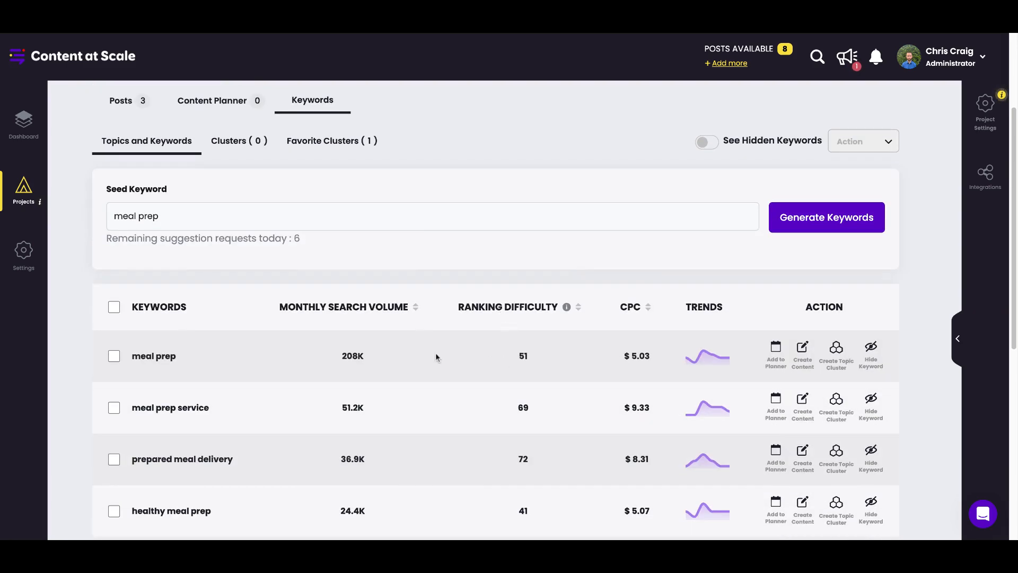
{"action": "scroll", "coordinate": [436, 357], "scroll_direction": "up", "scroll_amount": 5}
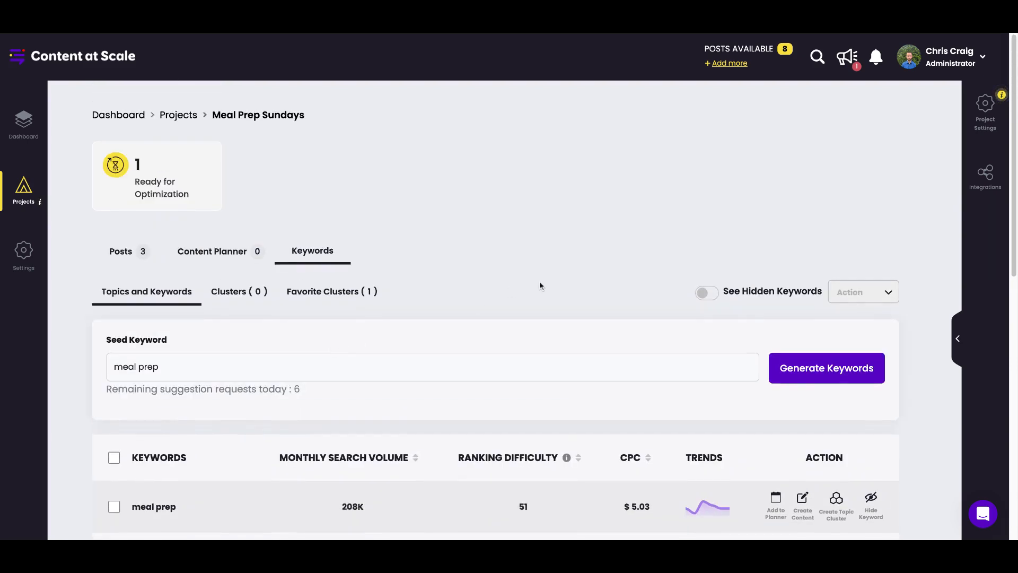
{"action": "scroll", "coordinate": [541, 286], "scroll_direction": "down", "scroll_amount": 2}
{"action": "triple_click", "coordinate": [318, 316]}
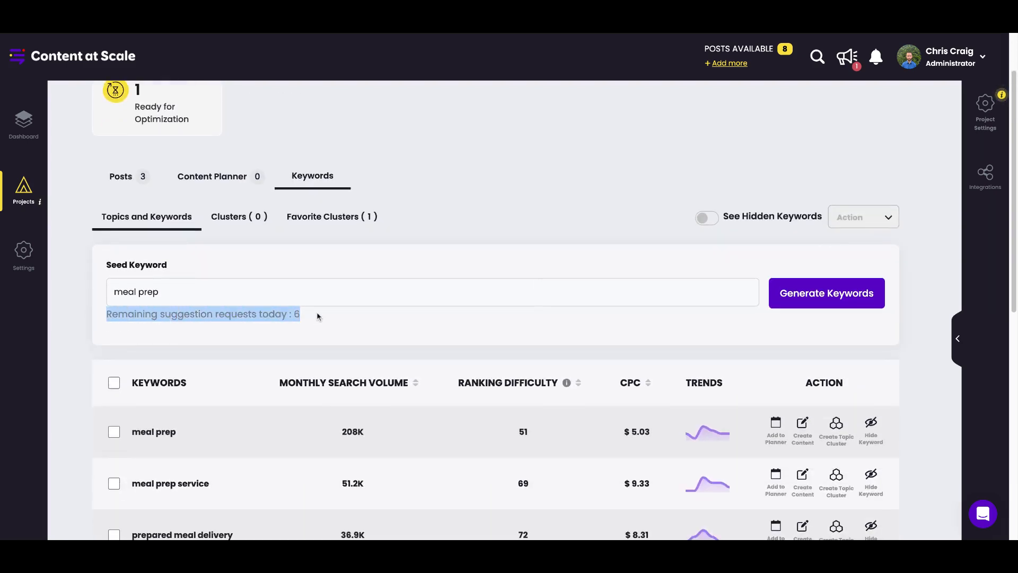
{"action": "mouse_move", "coordinate": [105, 314]}
{"action": "left_mouse_down"}
{"action": "mouse_move", "coordinate": [320, 317]}
{"action": "mouse_move", "coordinate": [111, 315]}
{"action": "left_mouse_up"}
{"action": "left_click", "coordinate": [299, 315]}
{"action": "triple_click", "coordinate": [328, 318]}
{"action": "left_click", "coordinate": [223, 316]}
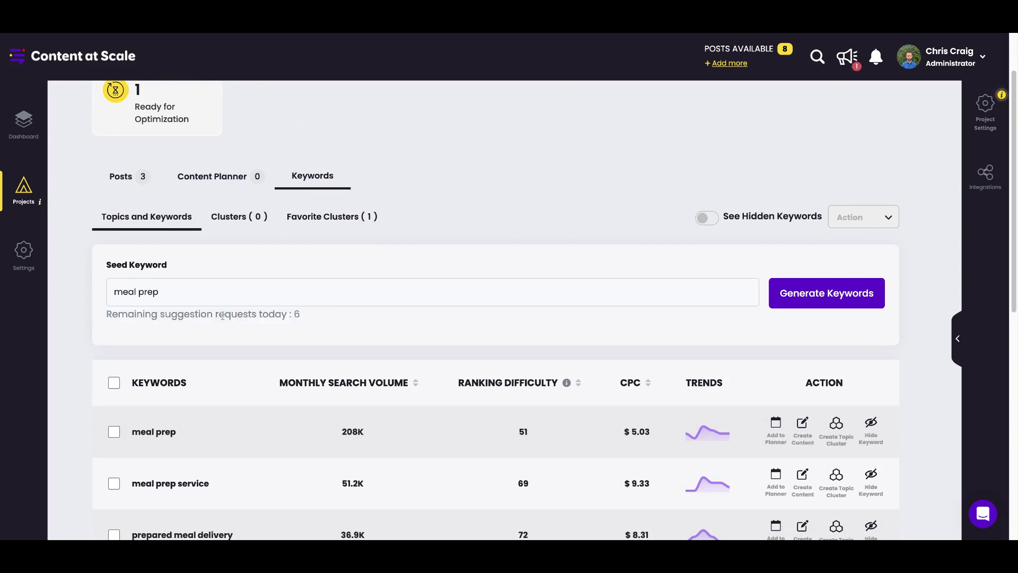
{"action": "left_click_drag", "start_coordinate": [327, 314], "coordinate": [105, 315]}
{"action": "left_click", "coordinate": [269, 312]}
{"action": "left_click_drag", "start_coordinate": [311, 316], "coordinate": [106, 314]}
{"action": "left_click", "coordinate": [168, 315]}
{"action": "left_click_drag", "start_coordinate": [159, 315], "coordinate": [220, 315]}
{"action": "left_click", "coordinate": [243, 316]}
Check the progress of the "meal prep" cluster creation and open the project's favorite clusters.
{"action": "left_click", "coordinate": [234, 217]}
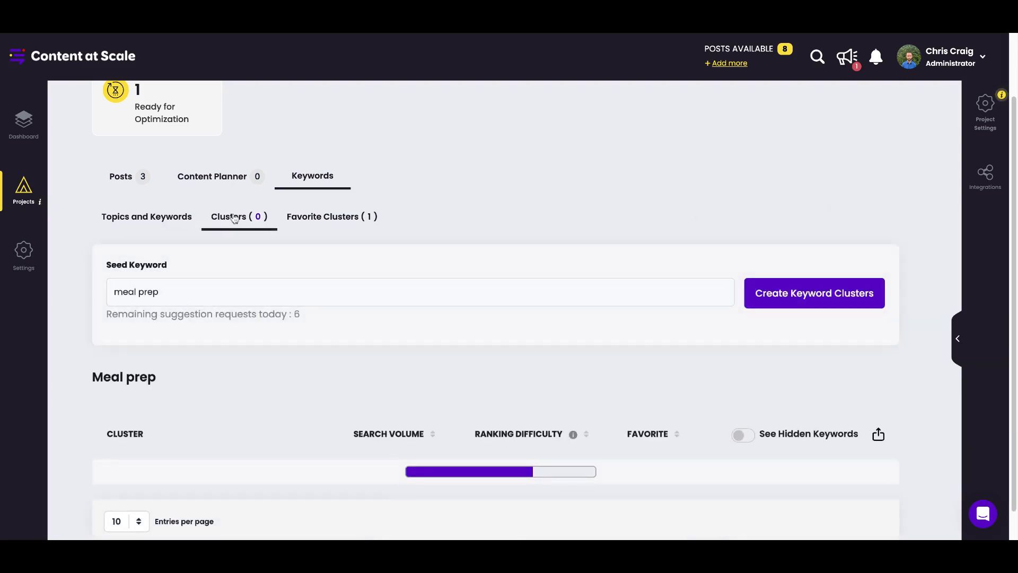
{"action": "scroll", "coordinate": [348, 366], "scroll_direction": "down", "scroll_amount": 1}
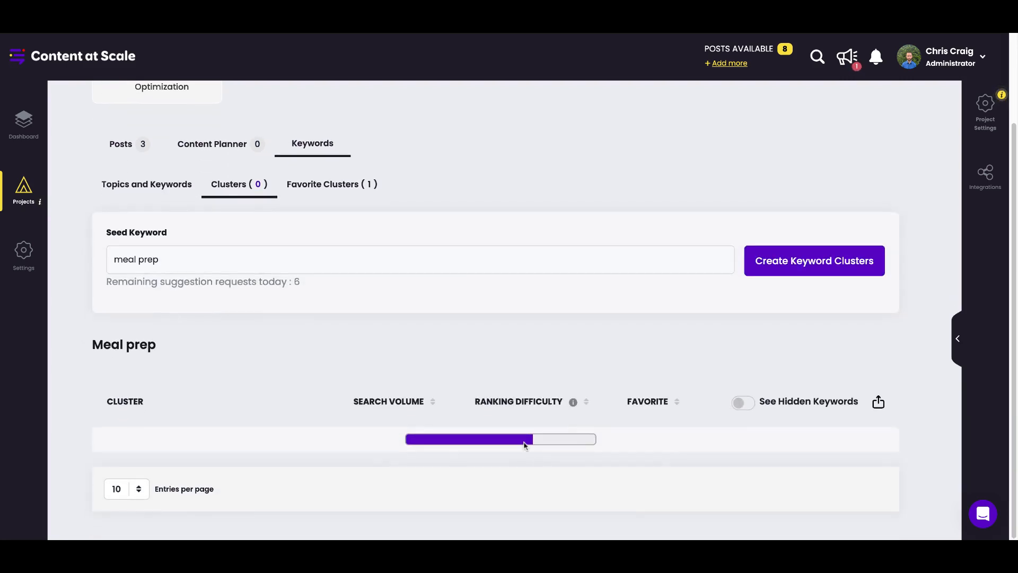
{"action": "mouse_move", "coordinate": [522, 443]}
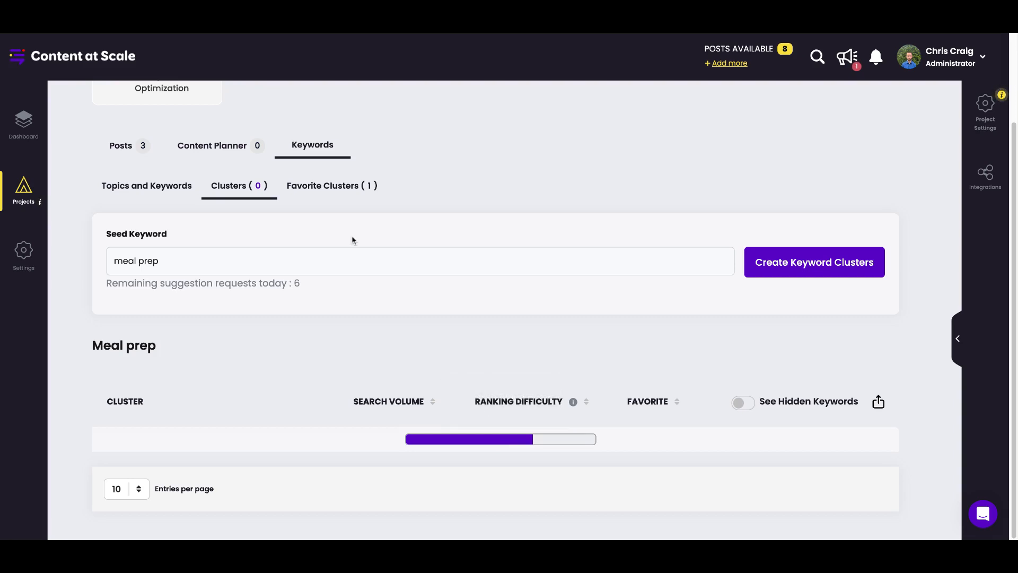
{"action": "left_click", "coordinate": [342, 186]}
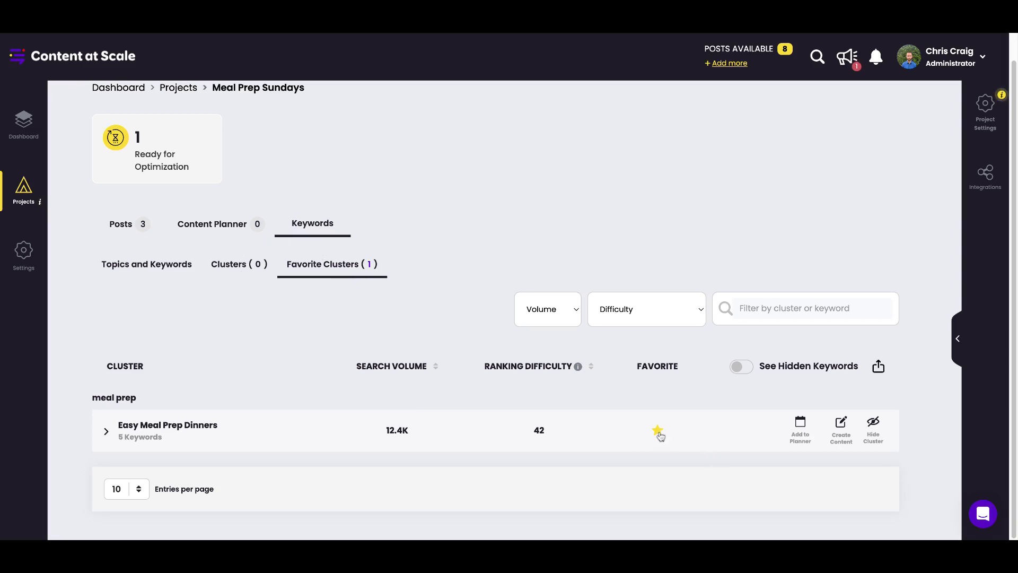
Expand the favorite "Easy Meal Prep Dinners" cluster, examine its keyword metrics, content idea and search trends, and collapse it again.
{"action": "left_click", "coordinate": [107, 432]}
{"action": "scroll", "coordinate": [344, 375], "scroll_direction": "down", "scroll_amount": 2}
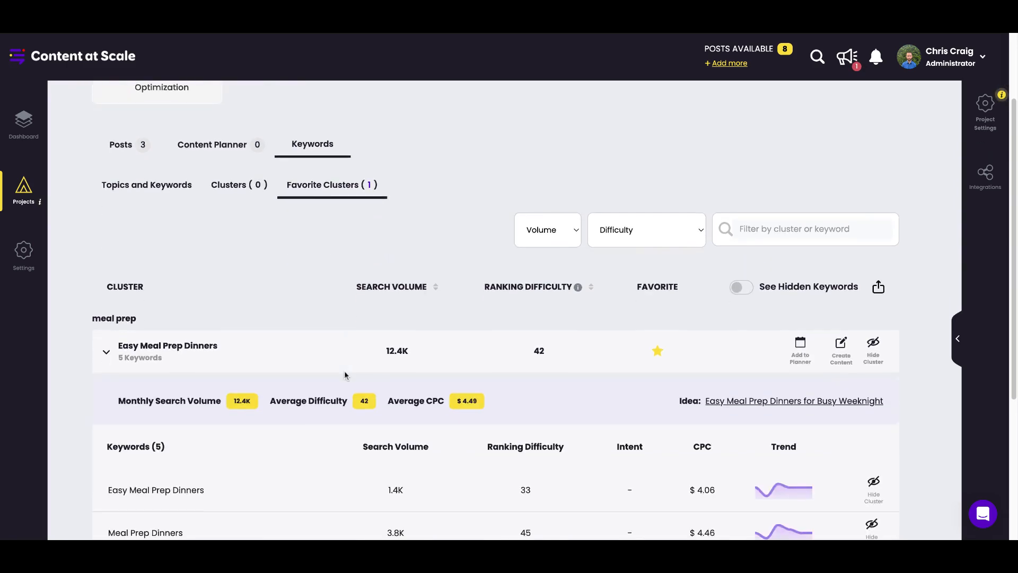
{"action": "scroll", "coordinate": [311, 416], "scroll_direction": "down", "scroll_amount": 2}
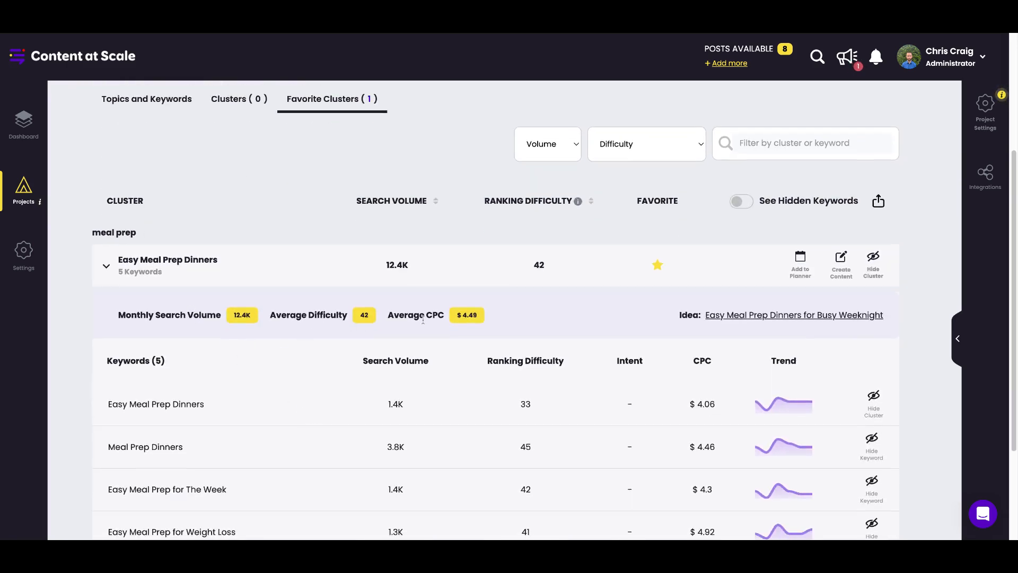
{"action": "scroll", "coordinate": [469, 386], "scroll_direction": "down", "scroll_amount": 1}
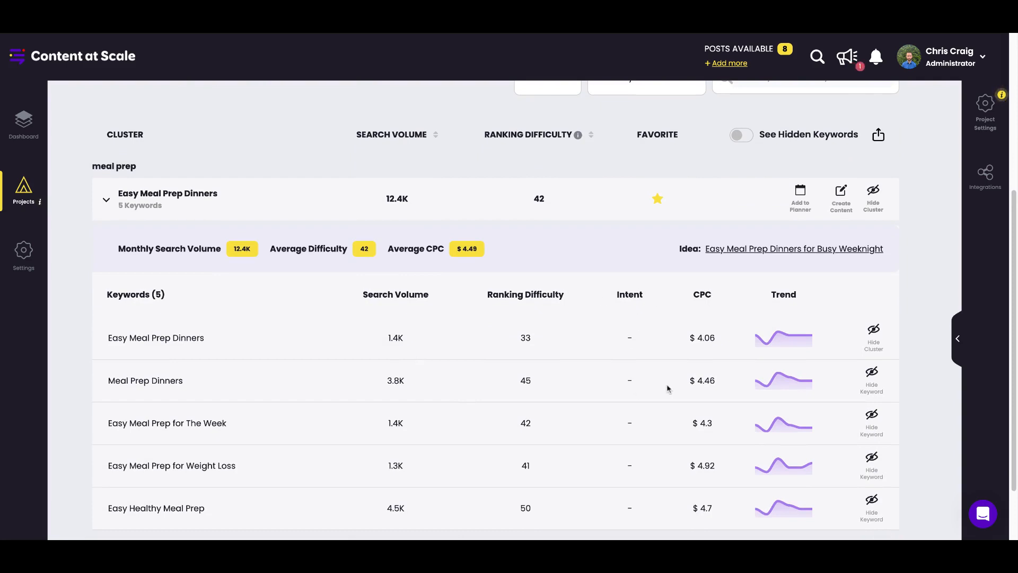
{"action": "mouse_move", "coordinate": [785, 341]}
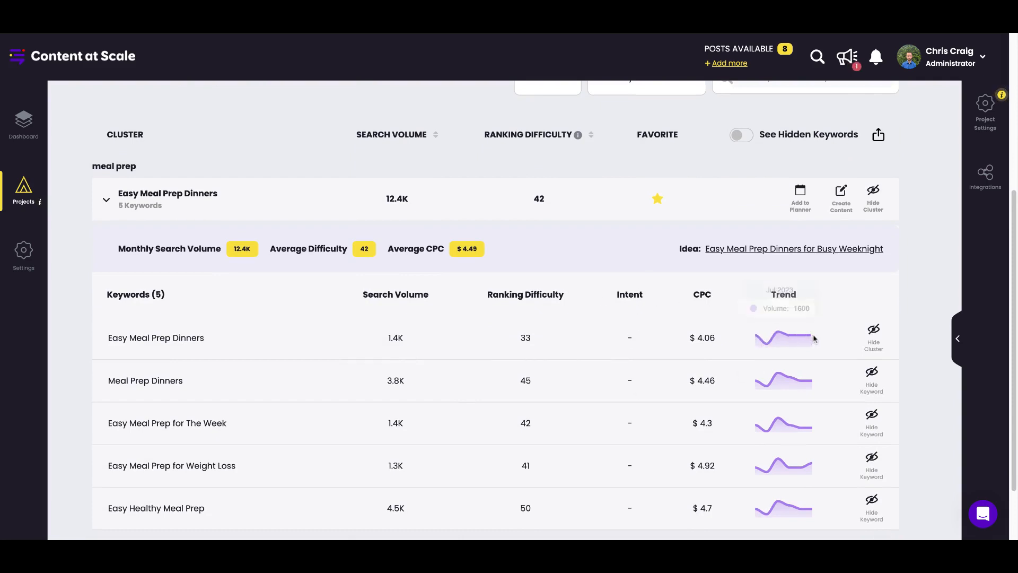
{"action": "scroll", "coordinate": [546, 409], "scroll_direction": "up", "scroll_amount": 3}
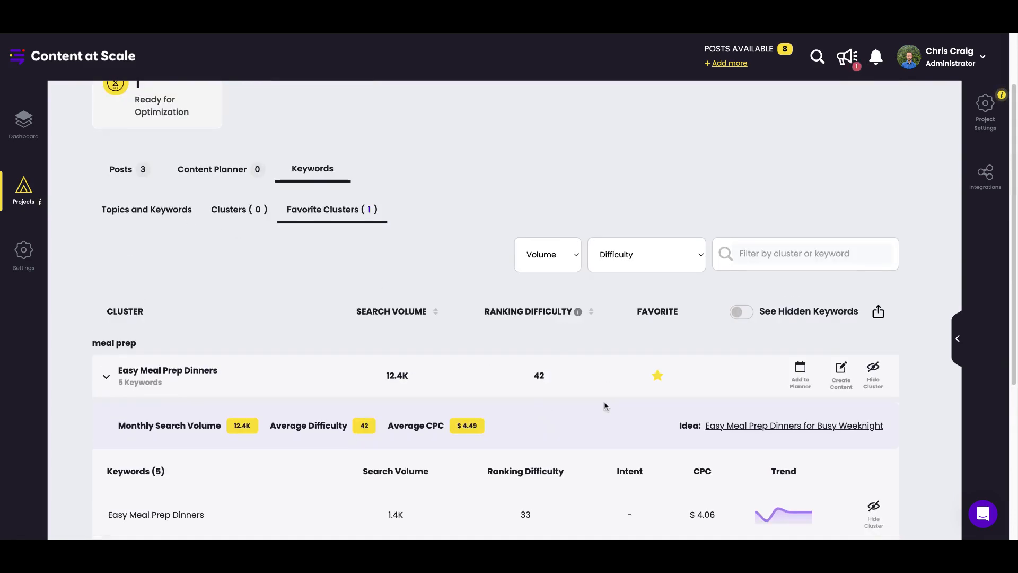
{"action": "scroll", "coordinate": [603, 397], "scroll_direction": "down", "scroll_amount": 2}
{"action": "scroll", "coordinate": [604, 402], "scroll_direction": "down", "scroll_amount": 2}
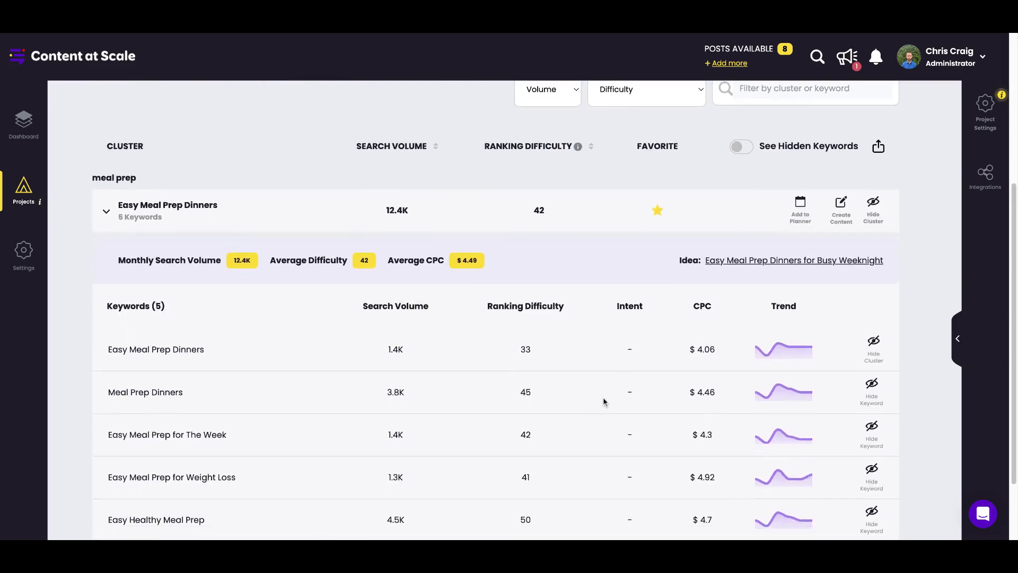
{"action": "scroll", "coordinate": [293, 340], "scroll_direction": "up", "scroll_amount": 4}
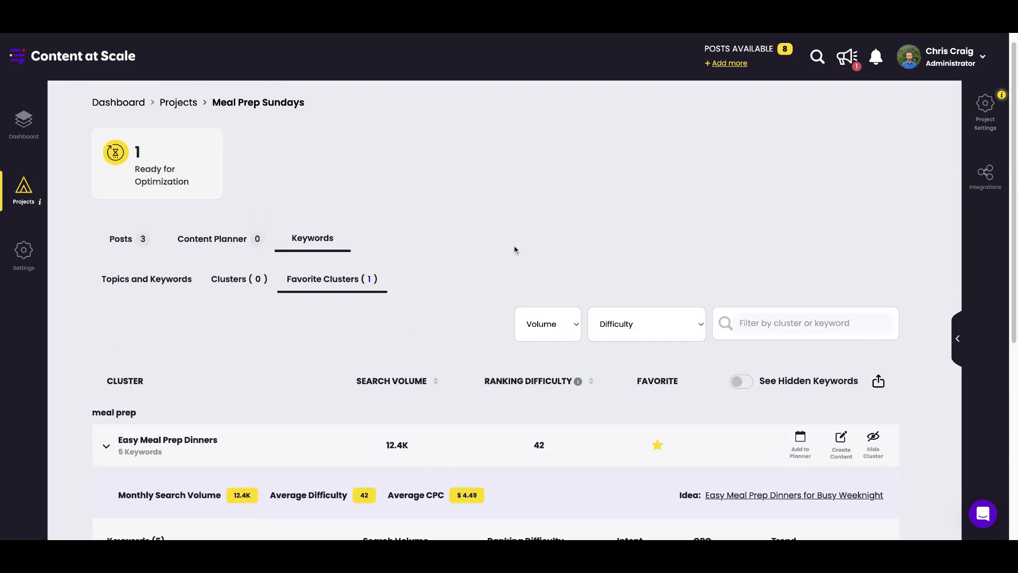
{"action": "left_click", "coordinate": [108, 448]}
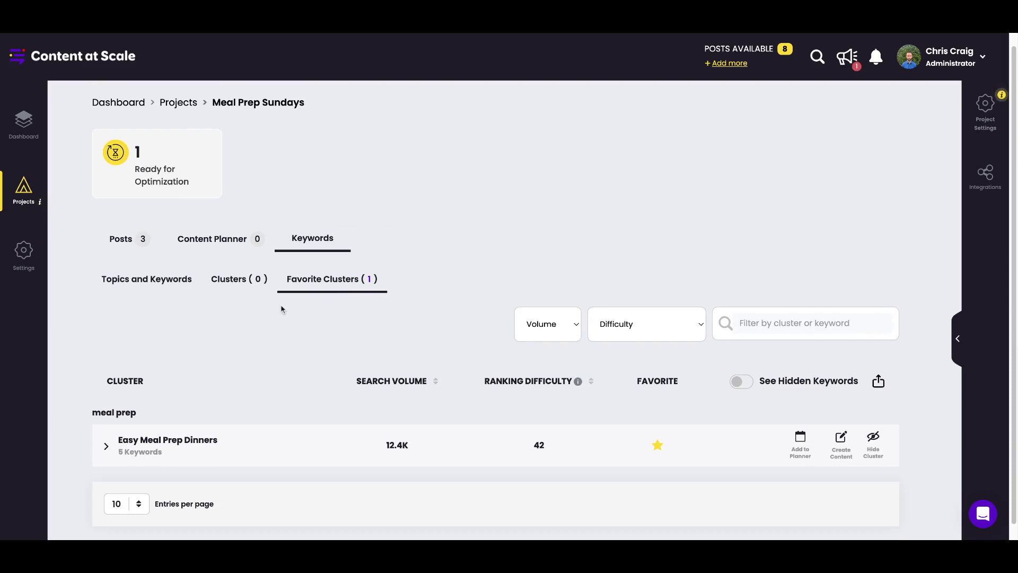
Check the progress of the "meal prep" cluster creation, view the project's keyword list, and return to the favorite clusters.
{"action": "left_click", "coordinate": [248, 288]}
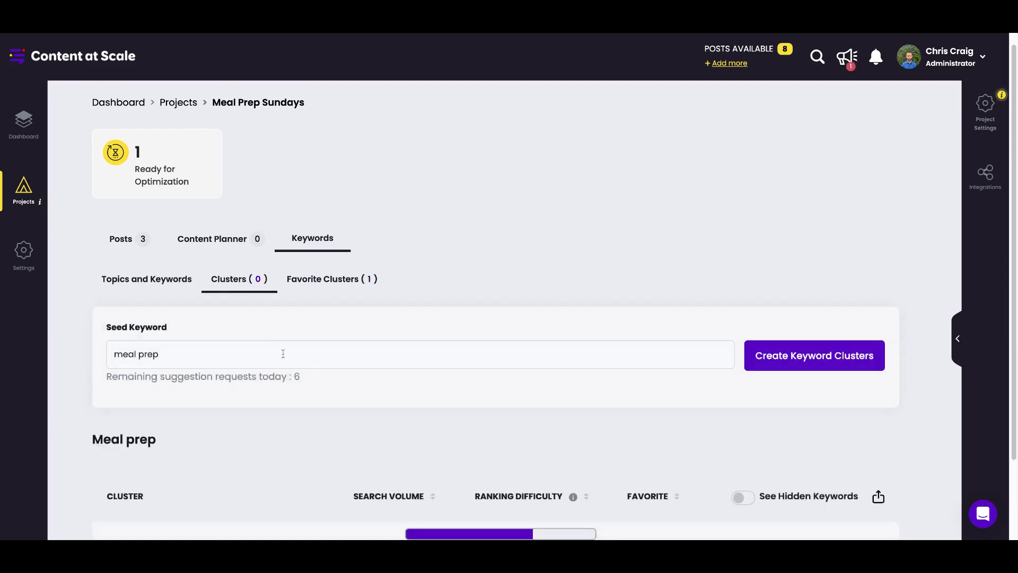
{"action": "scroll", "coordinate": [281, 352], "scroll_direction": "down", "scroll_amount": 2}
{"action": "left_click", "coordinate": [123, 200]}
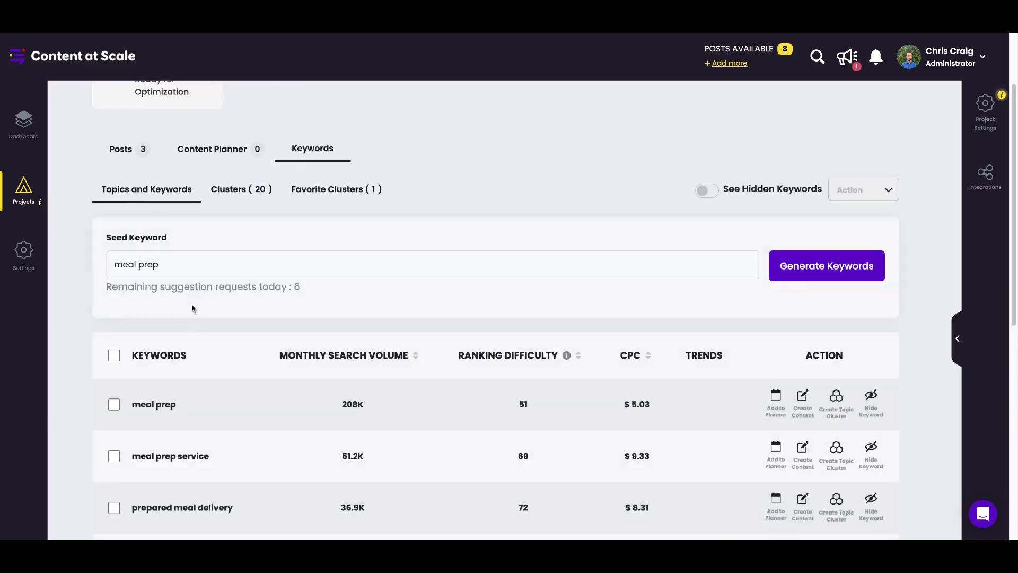
{"action": "scroll", "coordinate": [336, 389], "scroll_direction": "down", "scroll_amount": 1}
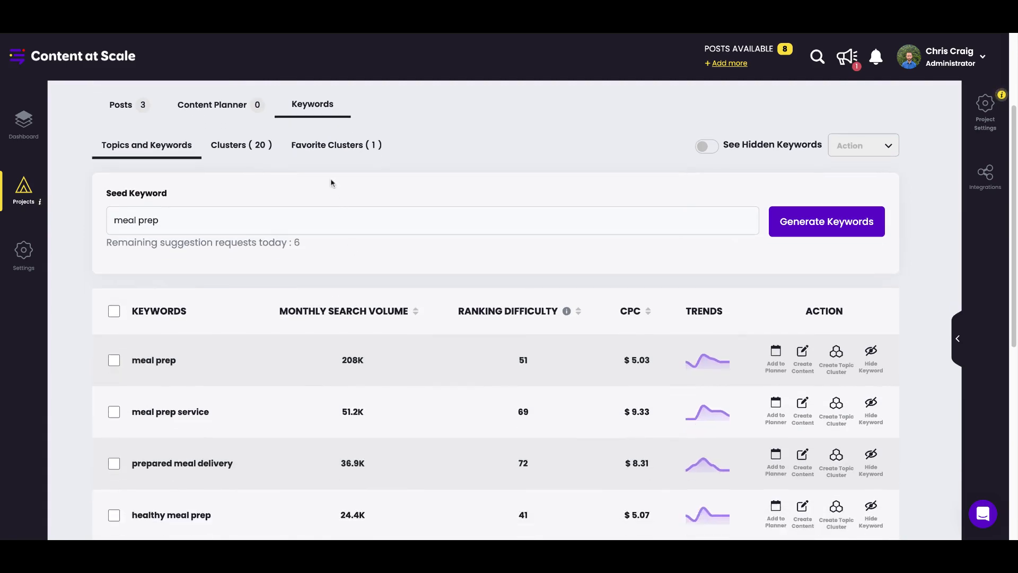
{"action": "left_click", "coordinate": [349, 149]}
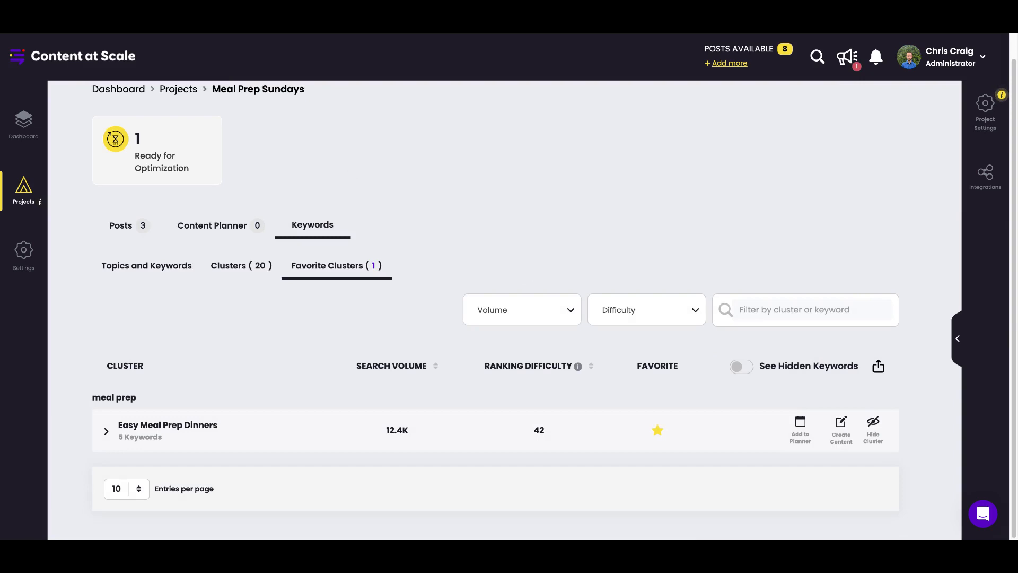
Open the clusters created for "meal prep" and examine their search volumes and ranking difficulties.
{"action": "left_click", "coordinate": [250, 267]}
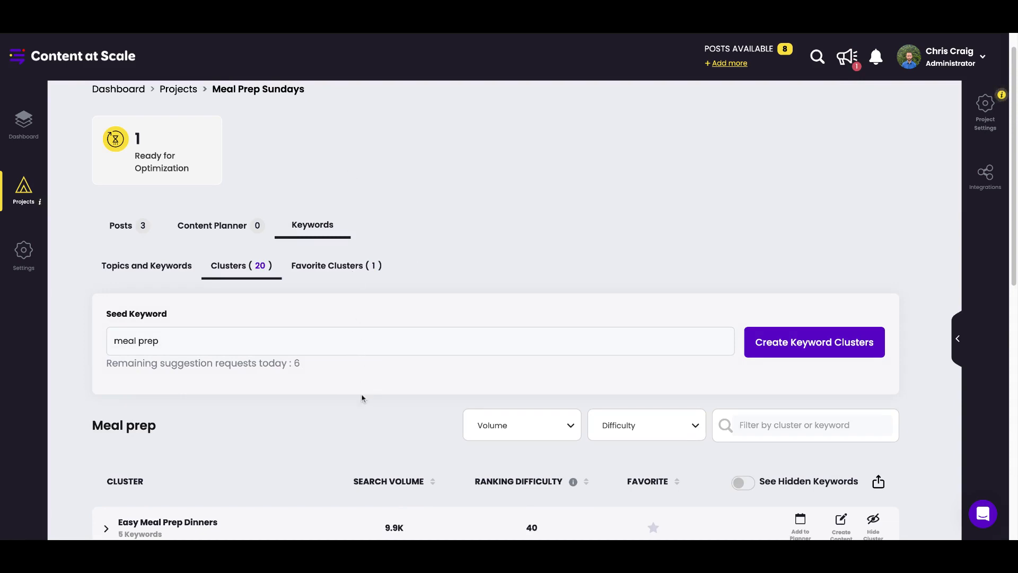
{"action": "scroll", "coordinate": [362, 395], "scroll_direction": "down", "scroll_amount": 3}
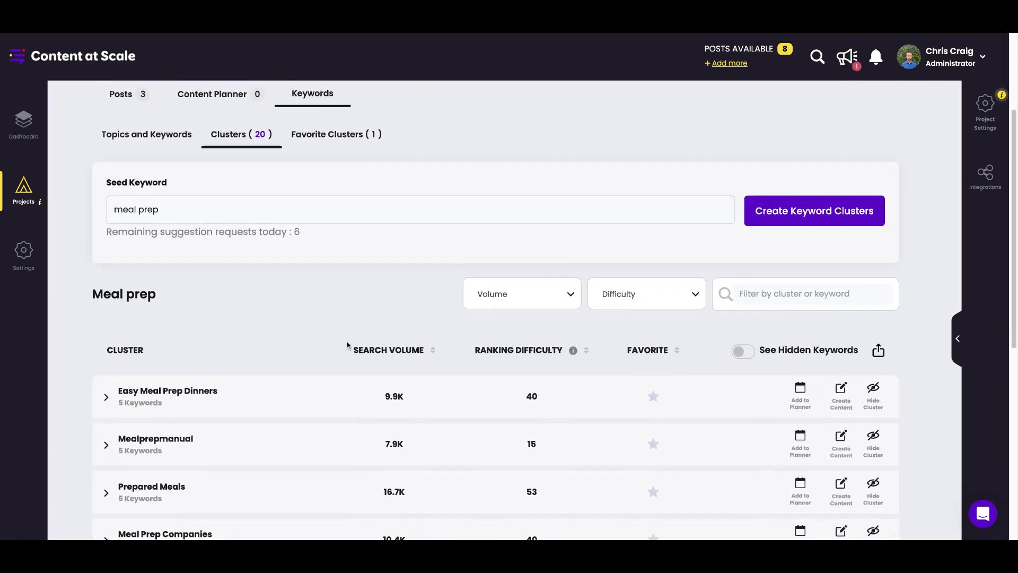
{"action": "scroll", "coordinate": [348, 345], "scroll_direction": "up", "scroll_amount": 3}
{"action": "scroll", "coordinate": [306, 394], "scroll_direction": "down", "scroll_amount": 3}
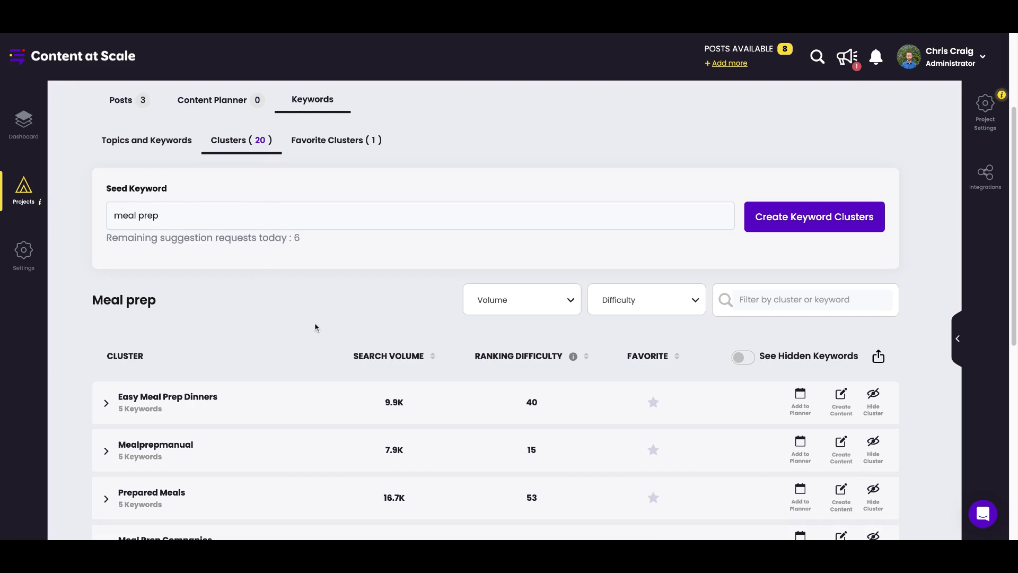
{"action": "scroll", "coordinate": [315, 327], "scroll_direction": "down", "scroll_amount": 4}
{"action": "scroll", "coordinate": [295, 330], "scroll_direction": "up", "scroll_amount": 1}
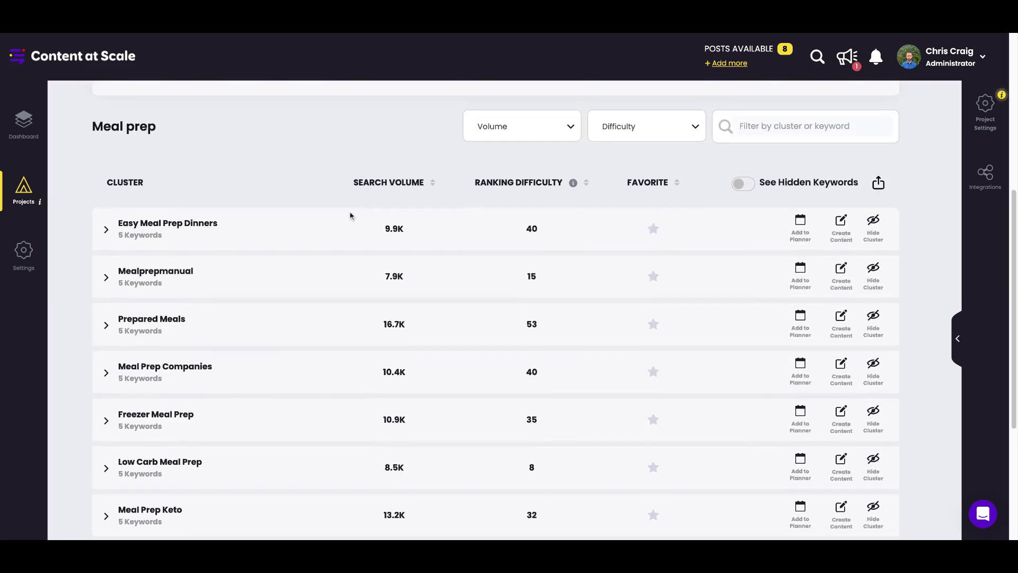
Expand the "Easy Meal Prep Dinners" cluster, examine its keywords and trends, and hide the cluster.
{"action": "left_click", "coordinate": [107, 230]}
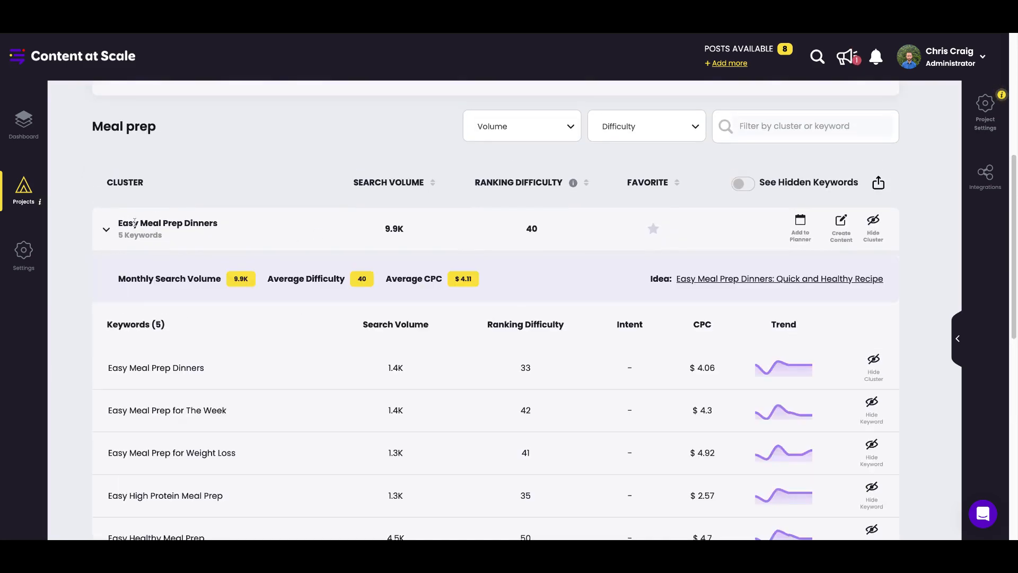
{"action": "scroll", "coordinate": [246, 319], "scroll_direction": "down", "scroll_amount": 2}
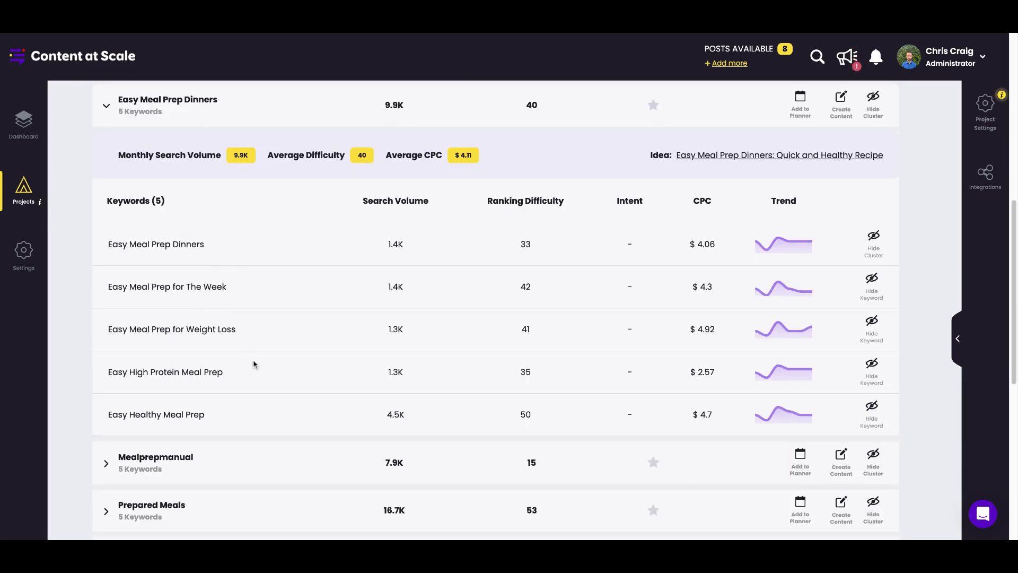
{"action": "scroll", "coordinate": [286, 360], "scroll_direction": "up", "scroll_amount": 2}
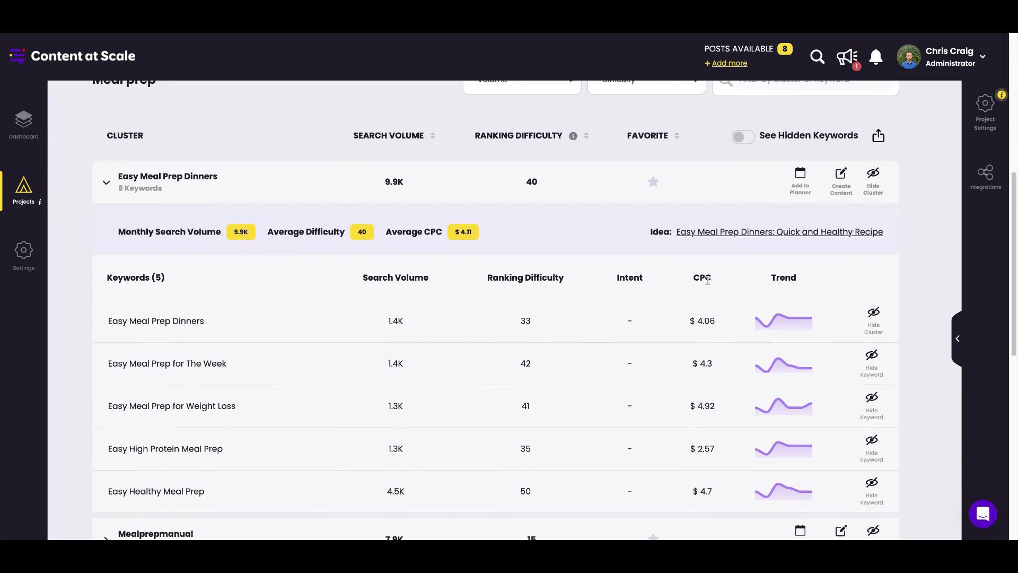
{"action": "mouse_move", "coordinate": [811, 318]}
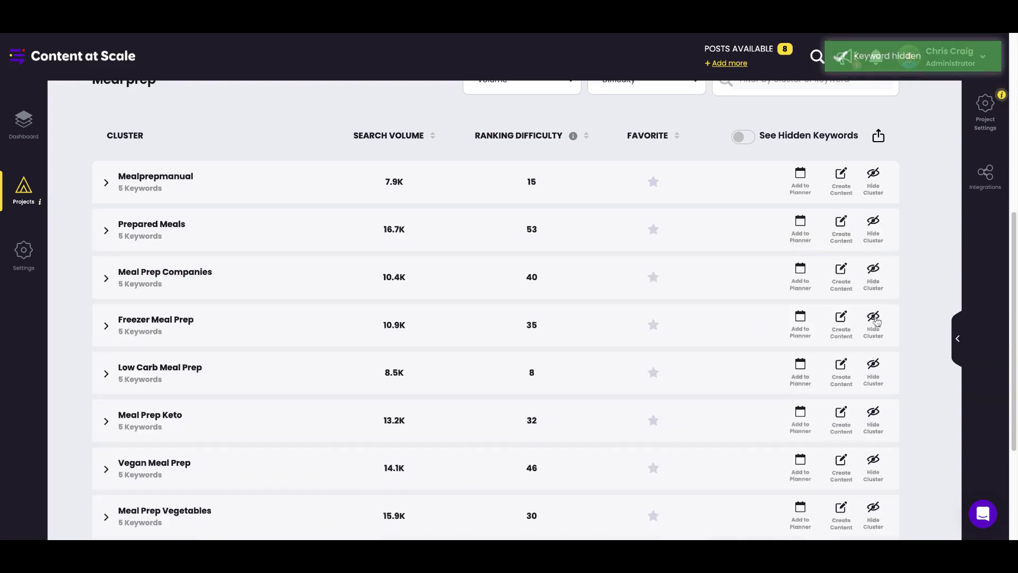
Show the hidden clusters, inspect "Easy Meal Prep Dinners", make it visible again, and switch back to the regular cluster list.
{"action": "left_click", "coordinate": [746, 139]}
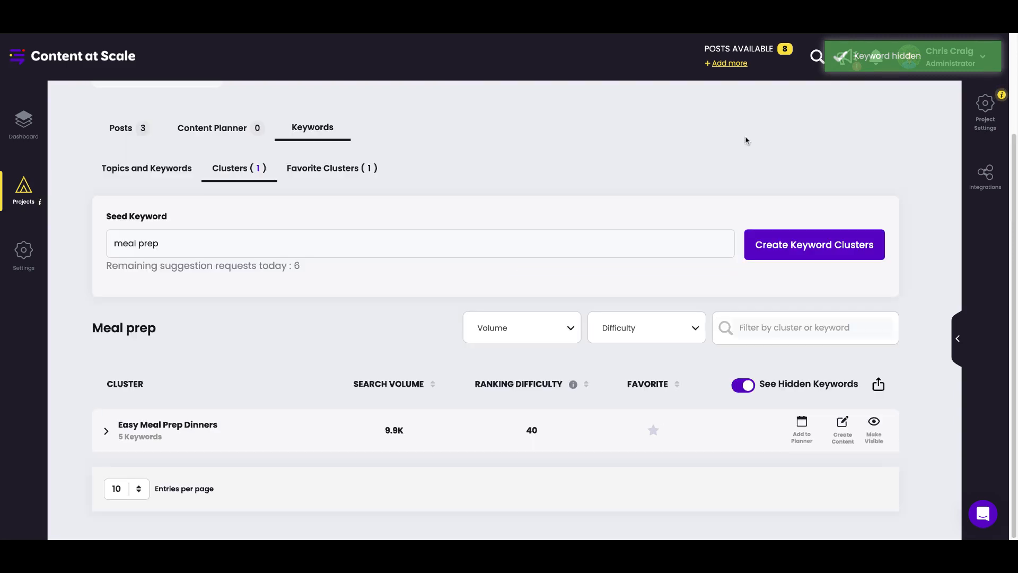
{"action": "left_click", "coordinate": [106, 431]}
{"action": "scroll", "coordinate": [484, 461], "scroll_direction": "down", "scroll_amount": 4}
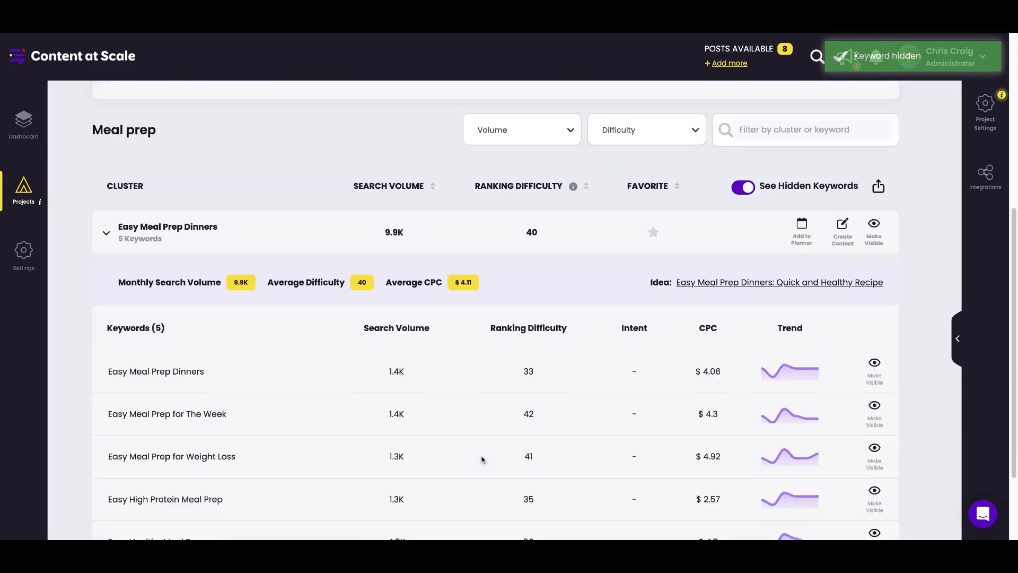
{"action": "scroll", "coordinate": [728, 435], "scroll_direction": "up", "scroll_amount": 4}
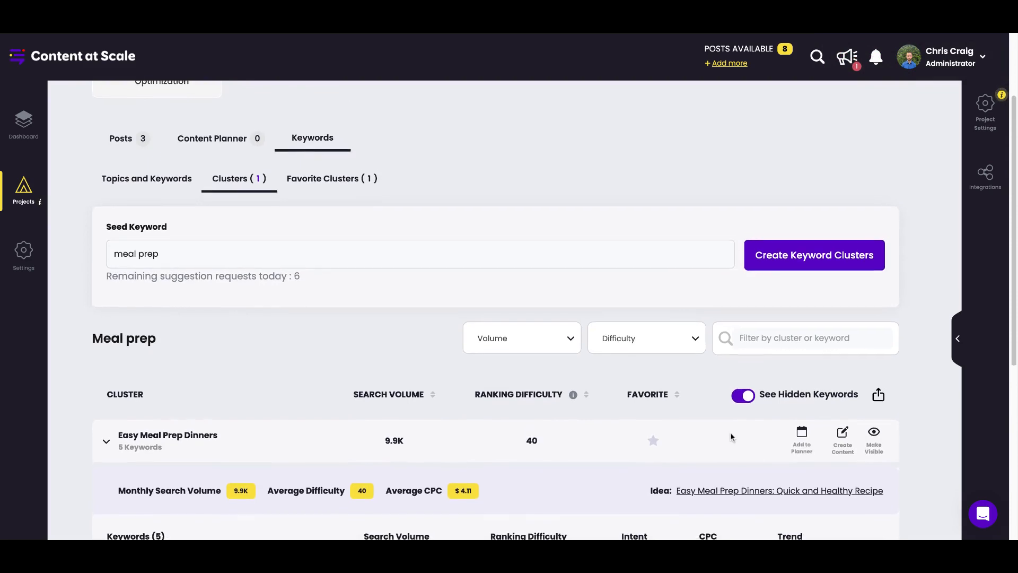
{"action": "left_click", "coordinate": [874, 427]}
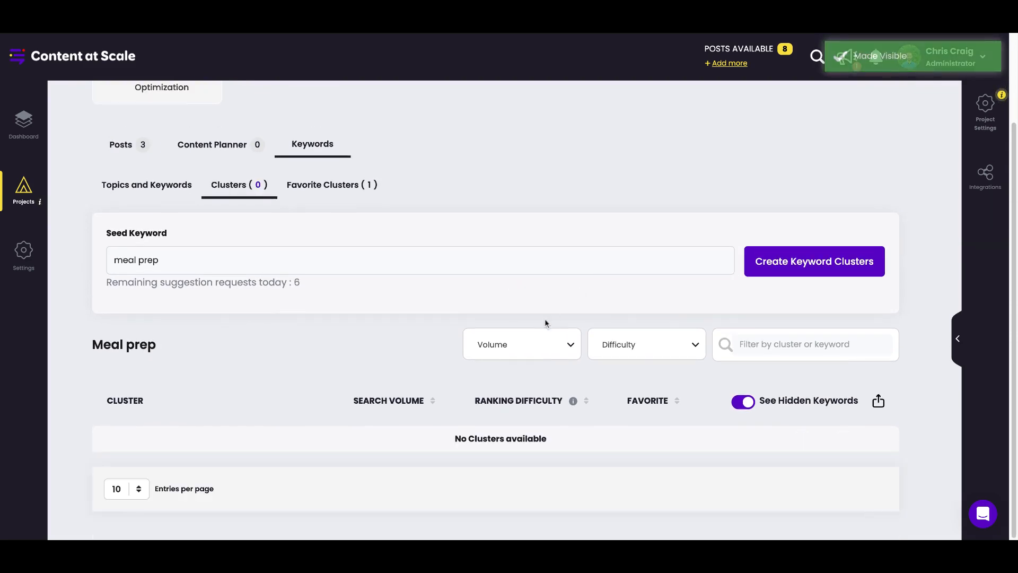
{"action": "left_click", "coordinate": [743, 402]}
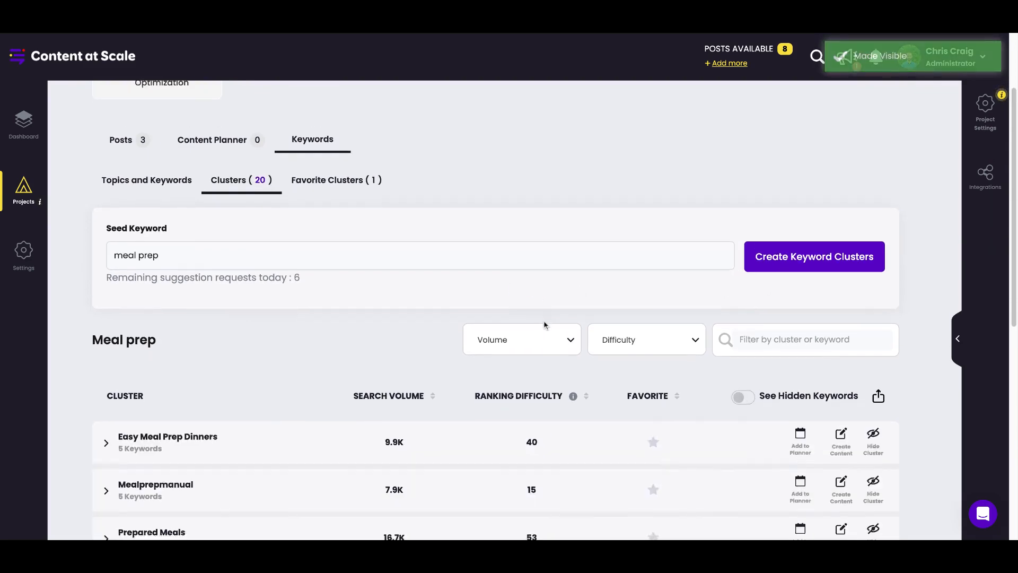
Show the hidden clusters once more and return to the visible cluster list.
{"action": "scroll", "coordinate": [544, 325], "scroll_direction": "down", "scroll_amount": 2}
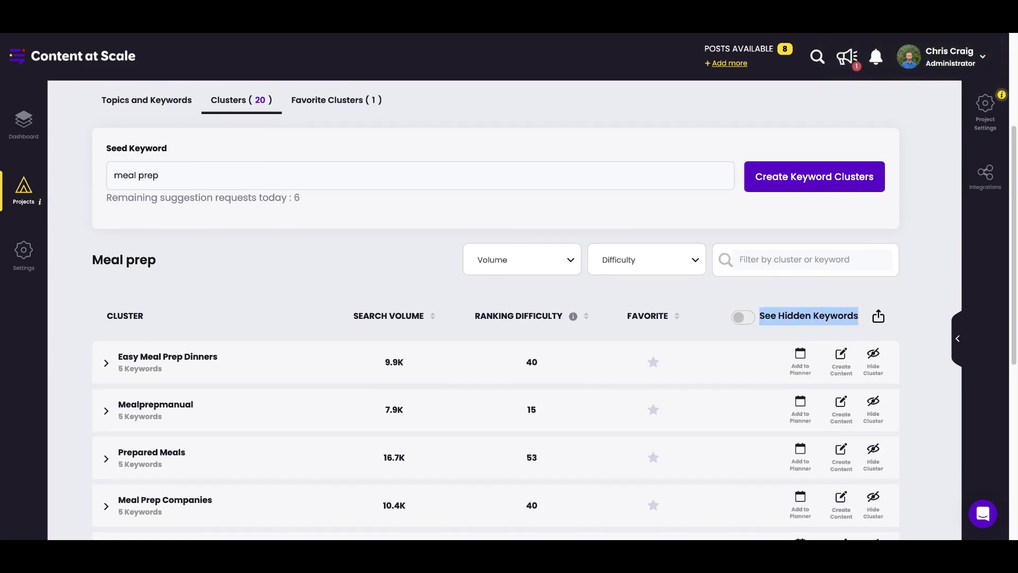
{"action": "left_click", "coordinate": [743, 318]}
{"action": "left_click", "coordinate": [745, 402]}
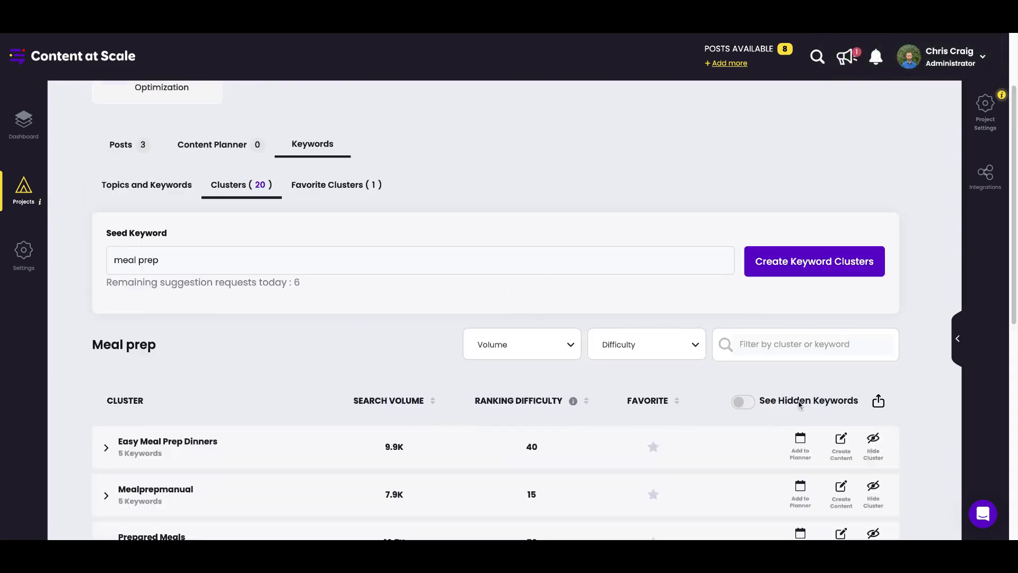
Browse the "meal prep" clusters and examine the available volume and difficulty filter ranges without applying any.
{"action": "scroll", "coordinate": [593, 321], "scroll_direction": "down", "scroll_amount": 4}
{"action": "scroll", "coordinate": [334, 254], "scroll_direction": "down", "scroll_amount": 2}
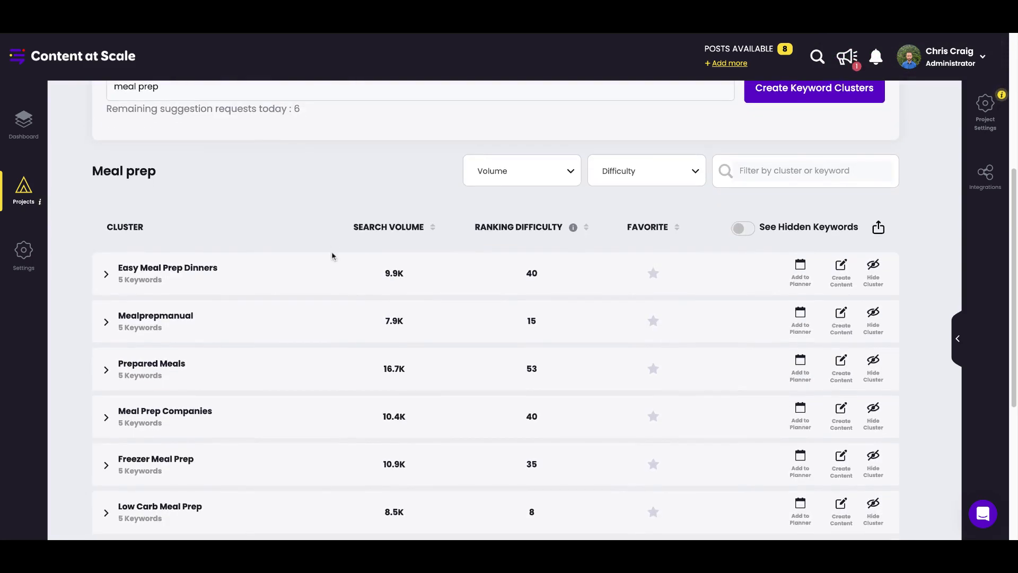
{"action": "scroll", "coordinate": [606, 239], "scroll_direction": "up", "scroll_amount": 2}
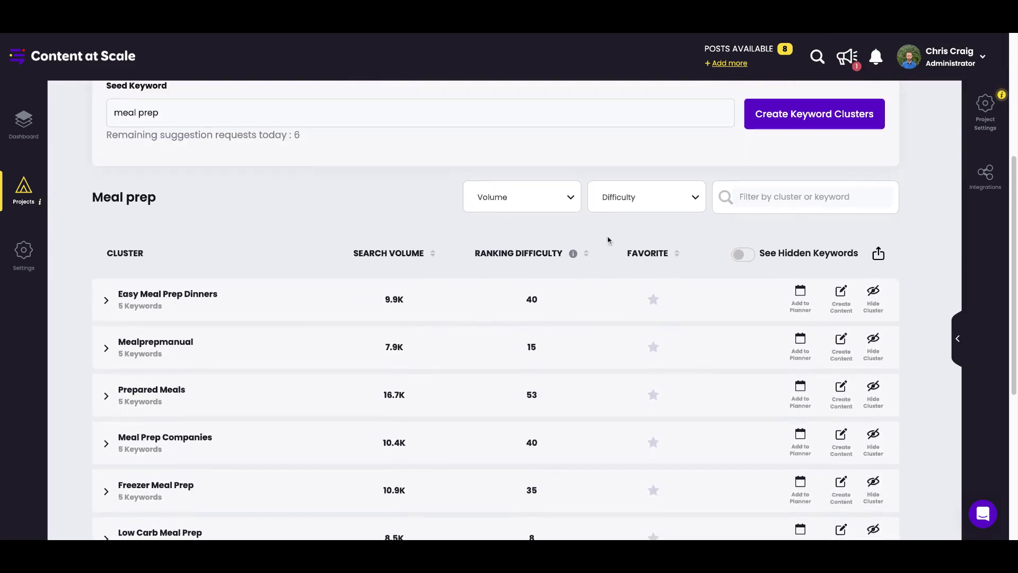
{"action": "left_click", "coordinate": [520, 204]}
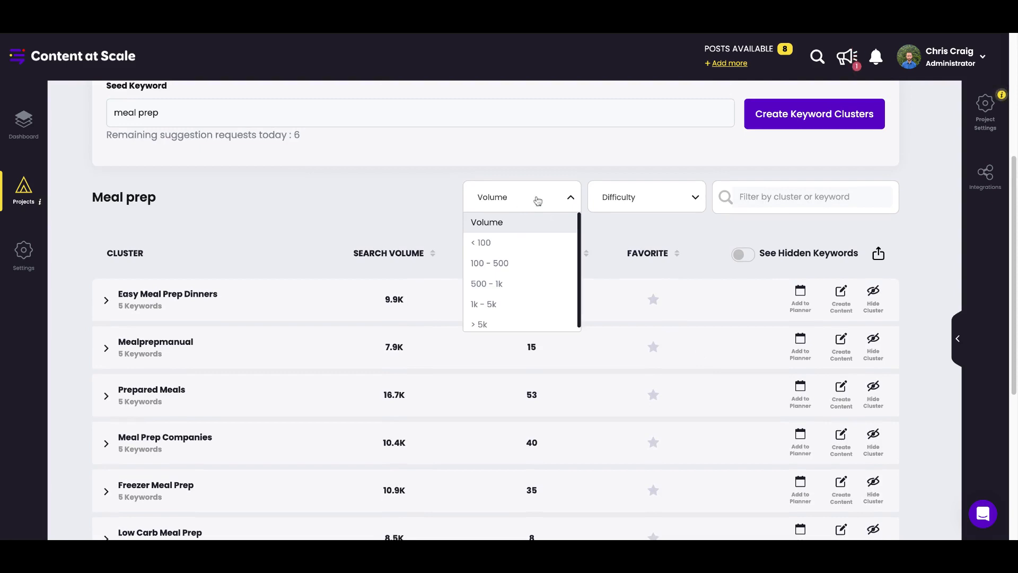
{"action": "left_click", "coordinate": [538, 201]}
{"action": "left_click", "coordinate": [653, 199]}
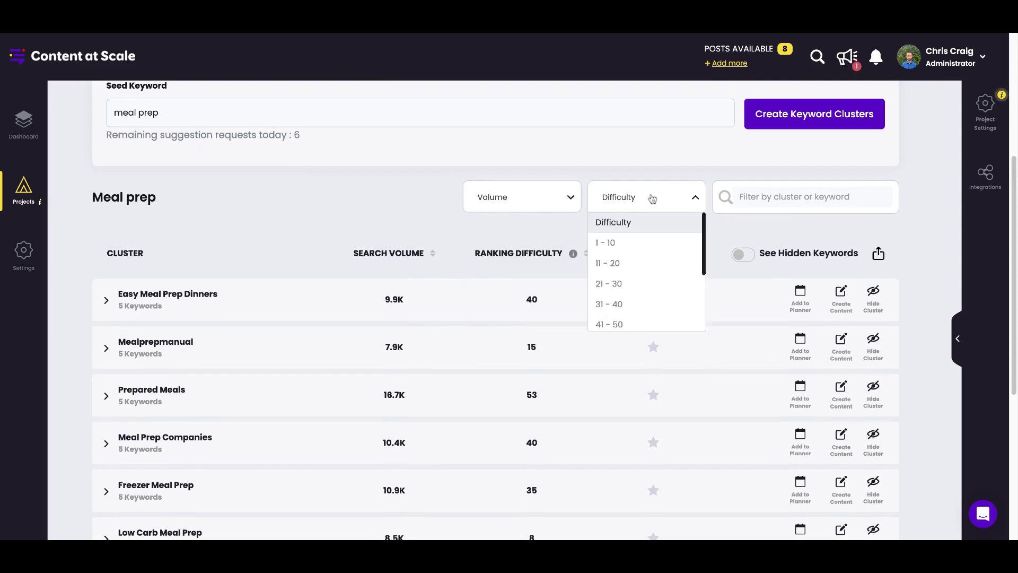
{"action": "left_click", "coordinate": [652, 200]}
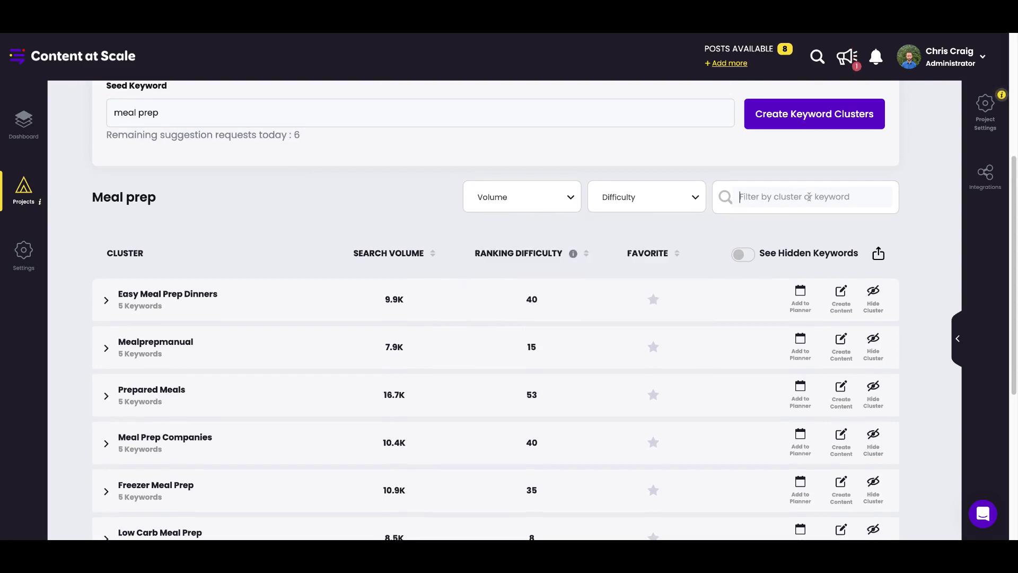
Filter the clusters by "prepared", examine the matching clusters, and clear the filter to list all clusters again.
{"action": "left_click", "coordinate": [809, 197]}
{"action": "type", "text": "prepared"}
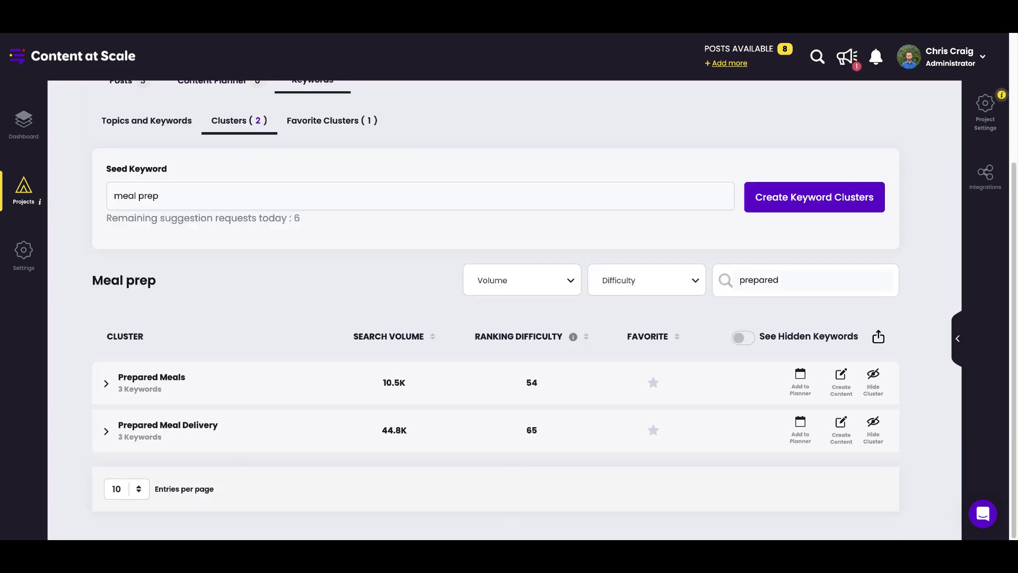
{"action": "double_click", "coordinate": [856, 285]}
{"action": "left_click", "coordinate": [881, 281]}
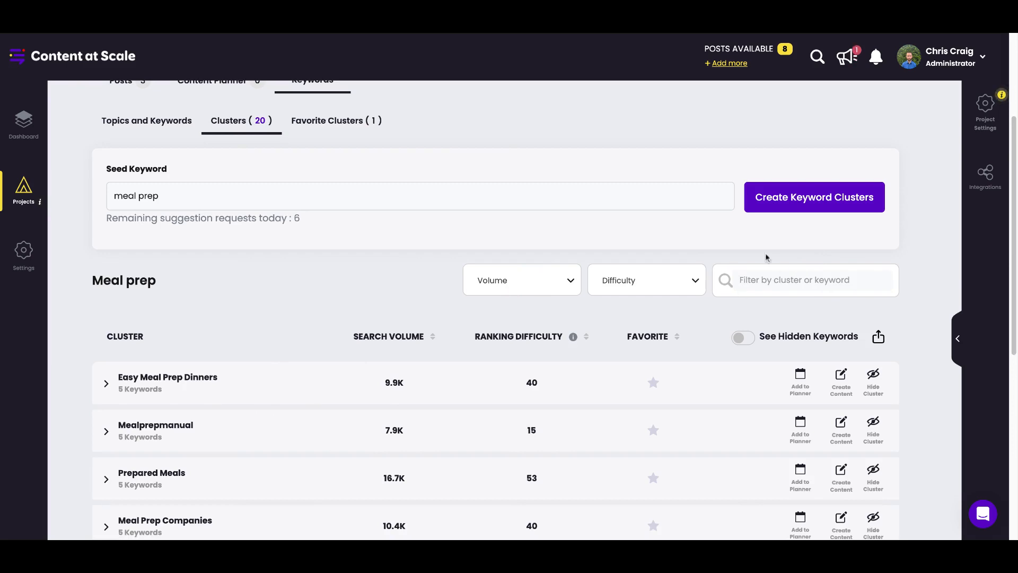
{"action": "scroll", "coordinate": [244, 335], "scroll_direction": "down", "scroll_amount": 1}
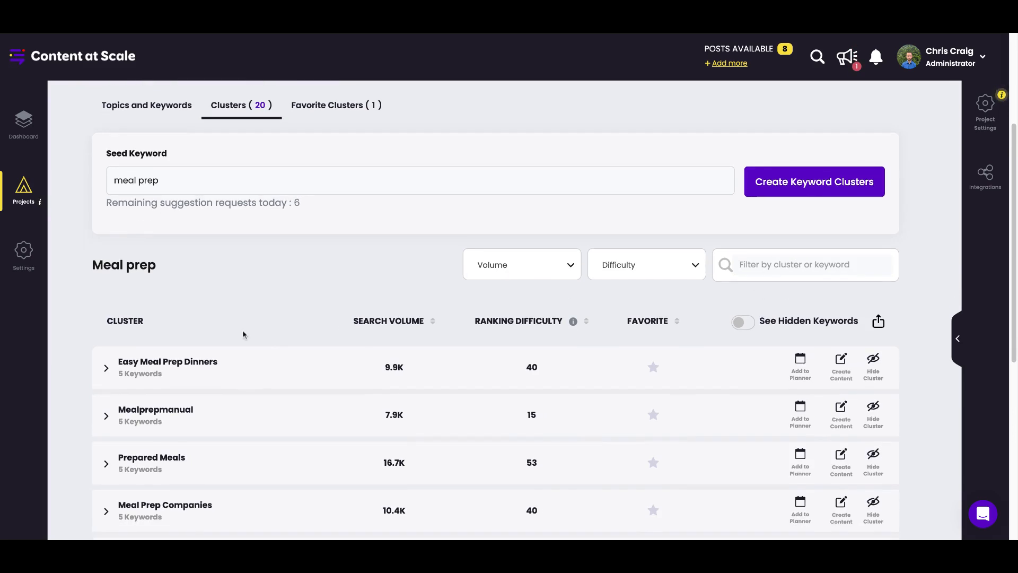
Expand the "Easy Meal Prep Dinners" cluster, examine its keywords and average metrics, and collapse it again.
{"action": "scroll", "coordinate": [255, 288], "scroll_direction": "down", "scroll_amount": 1}
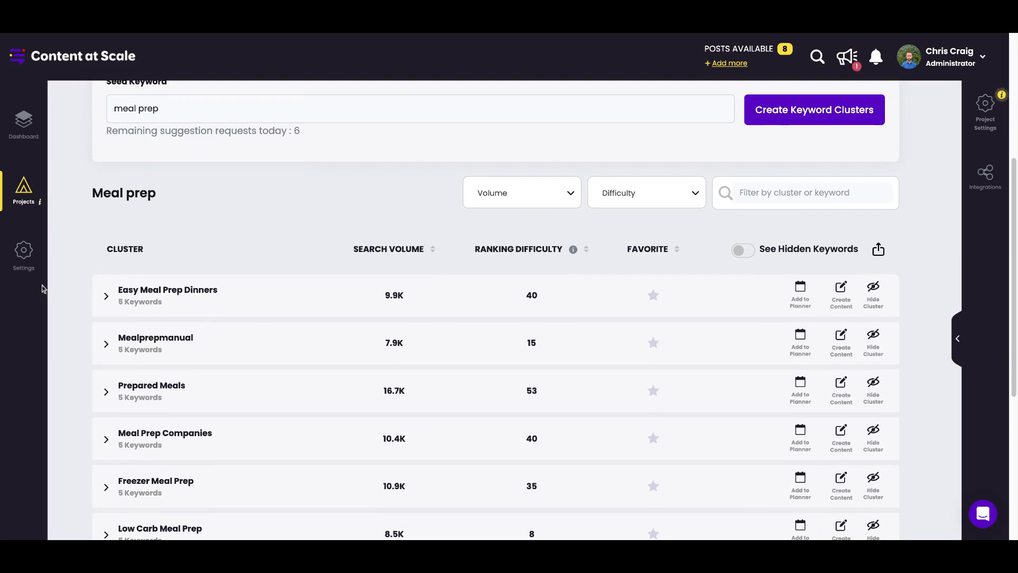
{"action": "left_click", "coordinate": [106, 297]}
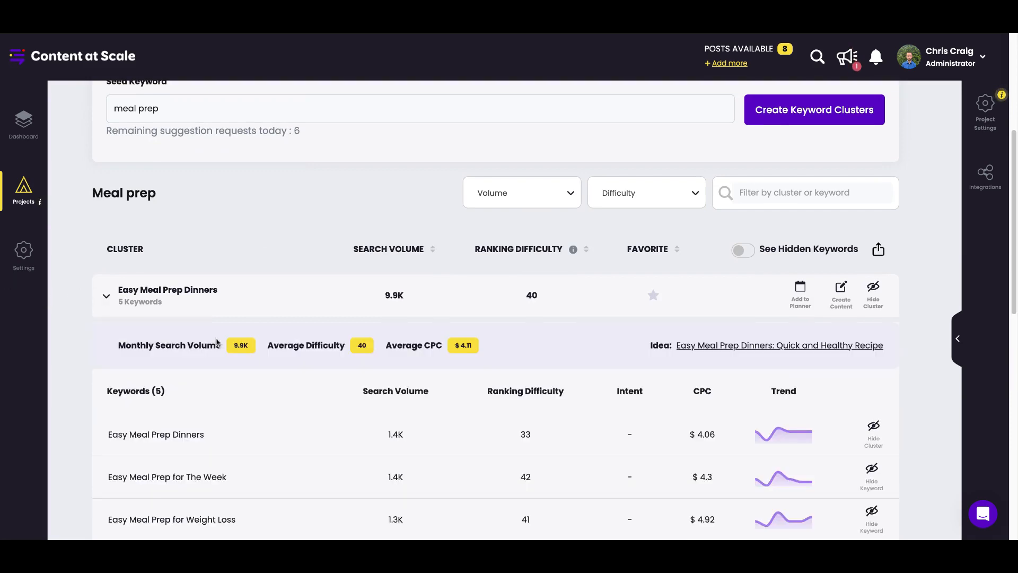
{"action": "scroll", "coordinate": [427, 487], "scroll_direction": "down", "scroll_amount": 1}
{"action": "left_click", "coordinate": [106, 225]}
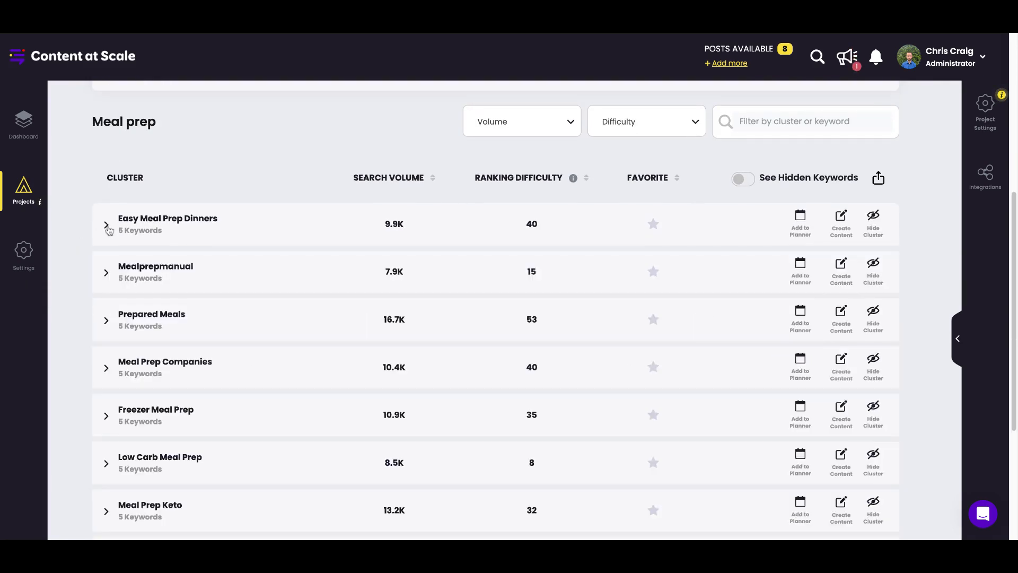
Bring up the Excel export confirmation for the cluster details and dismiss it without exporting.
{"action": "left_click", "coordinate": [879, 179]}
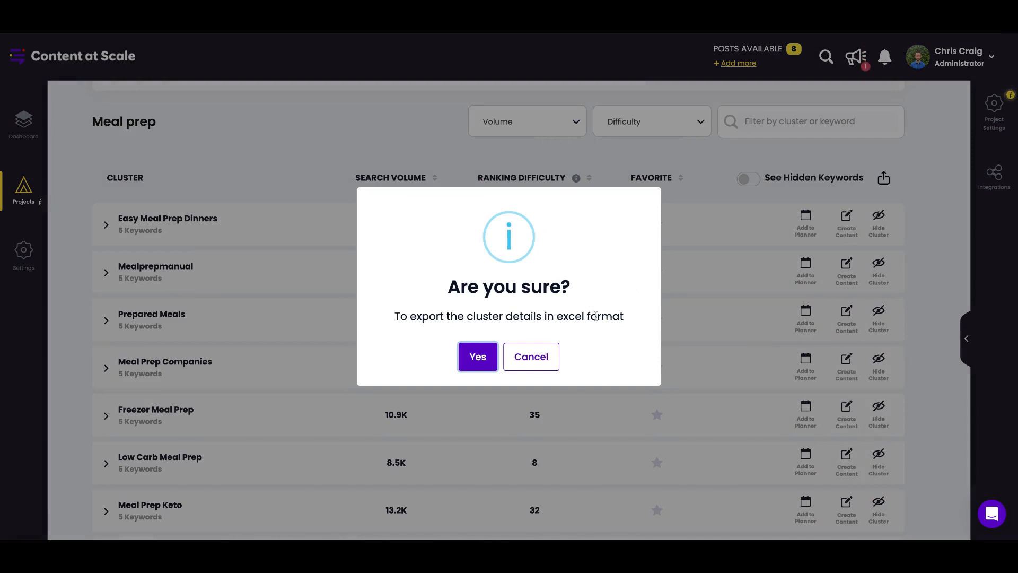
{"action": "left_click", "coordinate": [539, 363]}
{"action": "scroll", "coordinate": [484, 432], "scroll_direction": "up", "scroll_amount": 1}
{"action": "scroll", "coordinate": [482, 441], "scroll_direction": "up", "scroll_amount": 2}
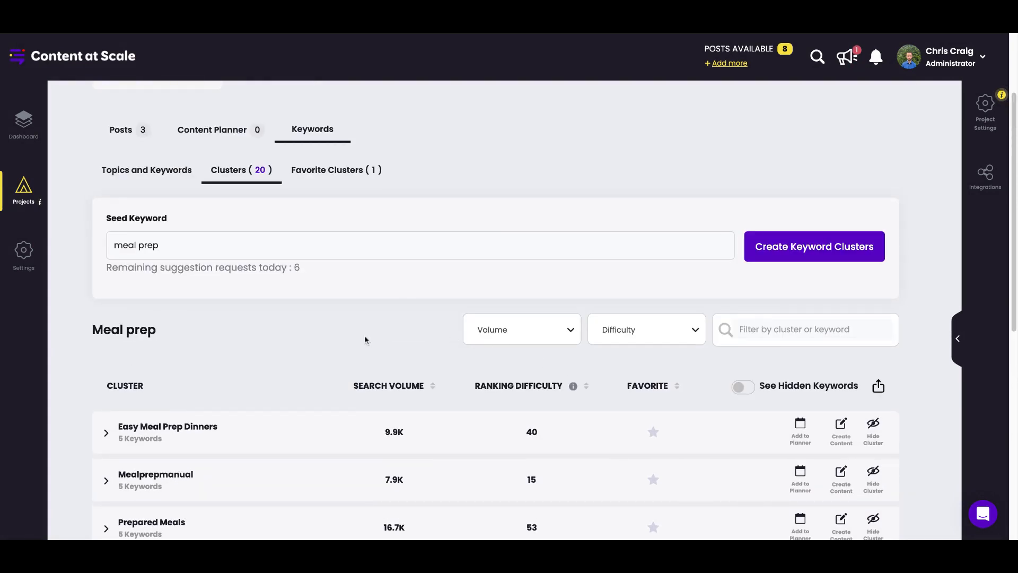
Mark the "Easy Meal Prep Dinners" cluster as a favorite and review it in the list of favorite clusters.
{"action": "scroll", "coordinate": [349, 393], "scroll_direction": "down", "scroll_amount": 1}
{"action": "scroll", "coordinate": [349, 394], "scroll_direction": "down", "scroll_amount": 1}
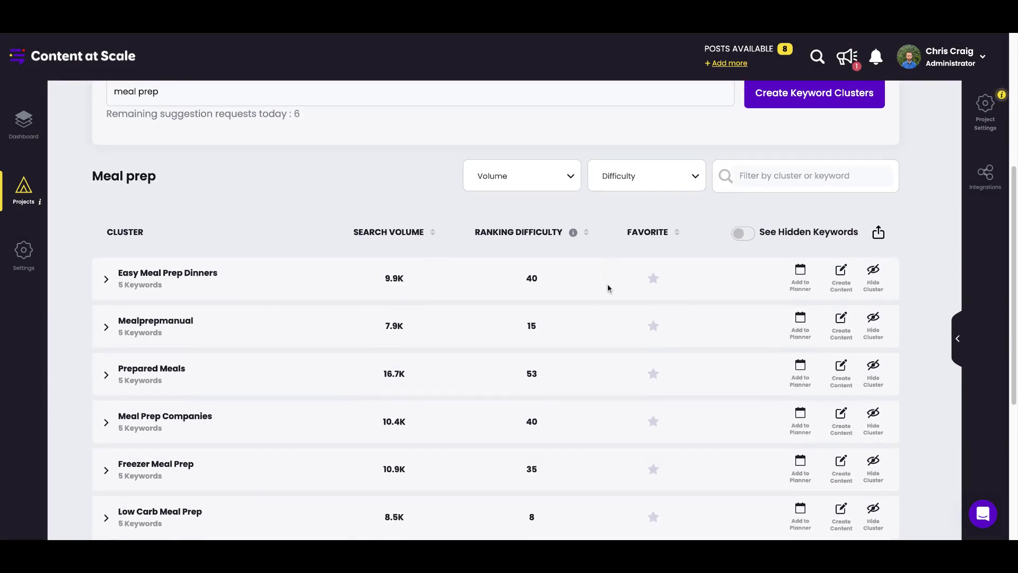
{"action": "left_click", "coordinate": [654, 279]}
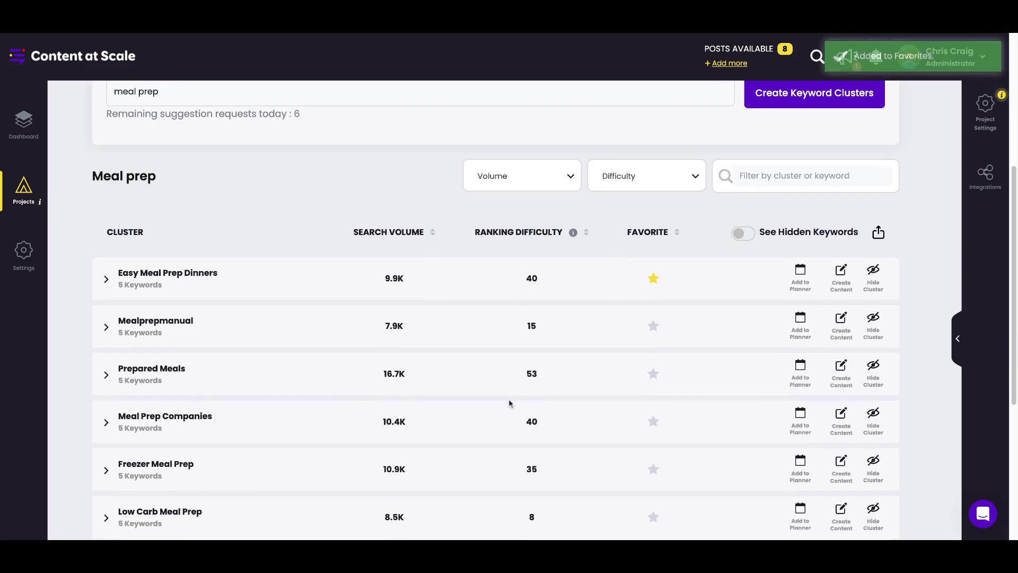
{"action": "scroll", "coordinate": [686, 422], "scroll_direction": "up", "scroll_amount": 4}
{"action": "left_click", "coordinate": [360, 297]}
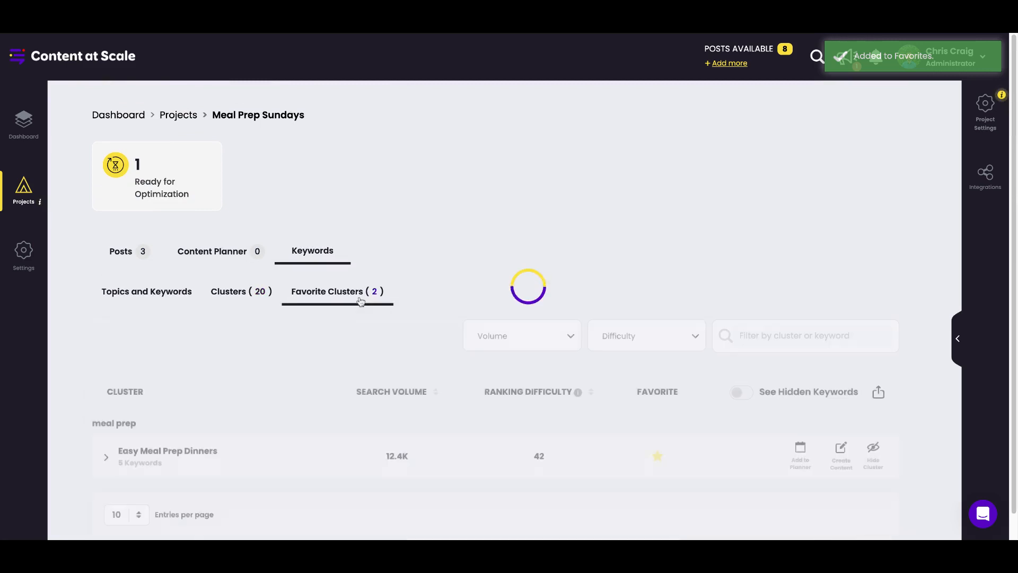
{"action": "scroll", "coordinate": [425, 448], "scroll_direction": "down", "scroll_amount": 2}
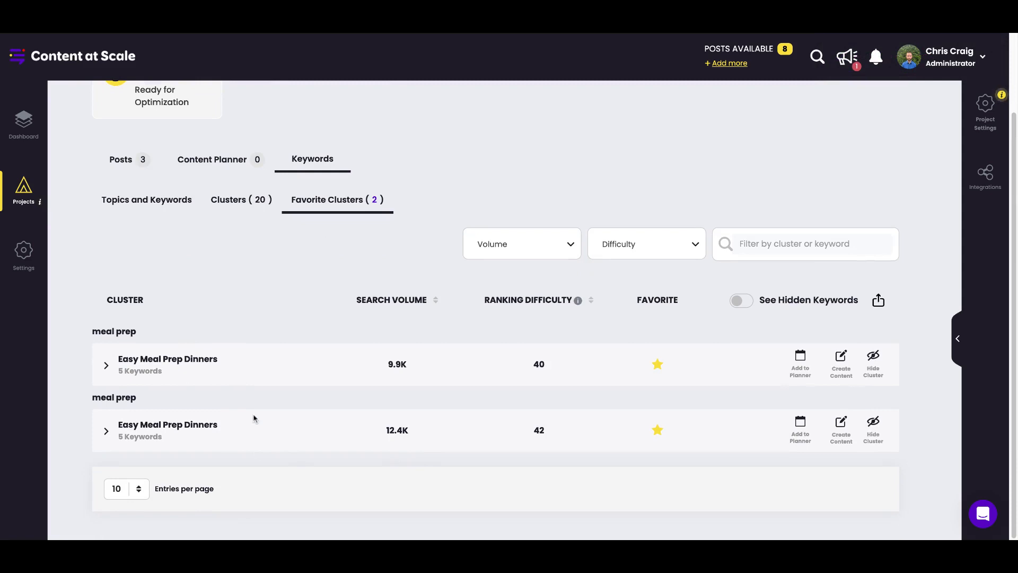
Return to the full list of "meal prep" clusters and look through its first page of entries.
{"action": "left_click", "coordinate": [228, 208]}
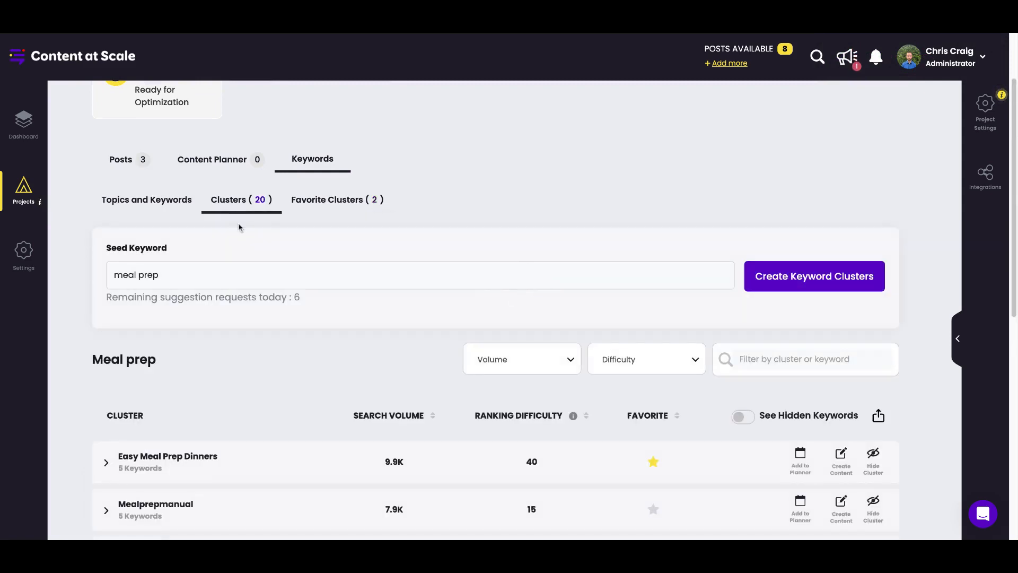
{"action": "scroll", "coordinate": [418, 381], "scroll_direction": "down", "scroll_amount": 7}
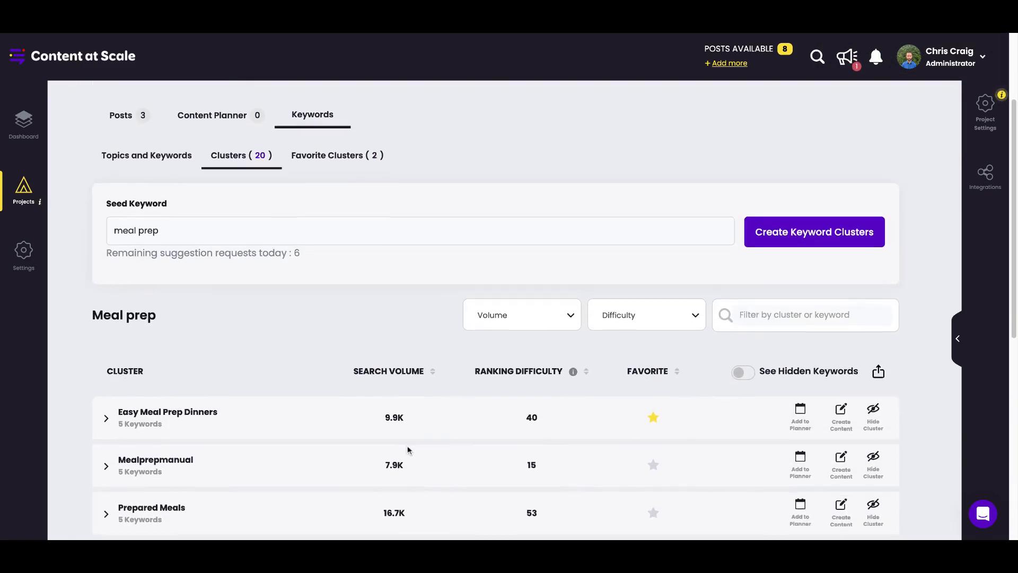
{"action": "scroll", "coordinate": [409, 448], "scroll_direction": "down", "scroll_amount": 2}
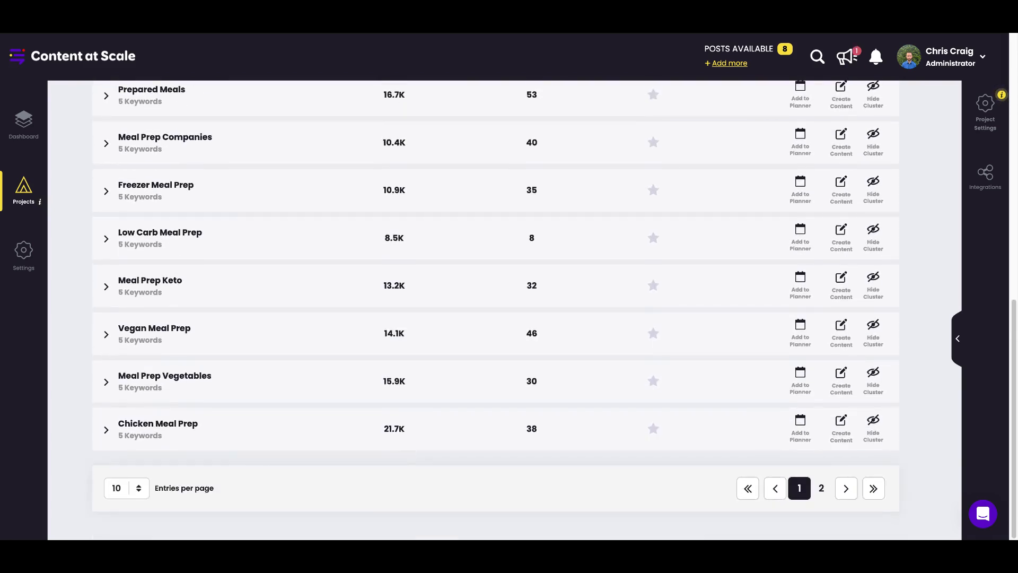
{"action": "scroll", "coordinate": [462, 473], "scroll_direction": "up", "scroll_amount": 9}
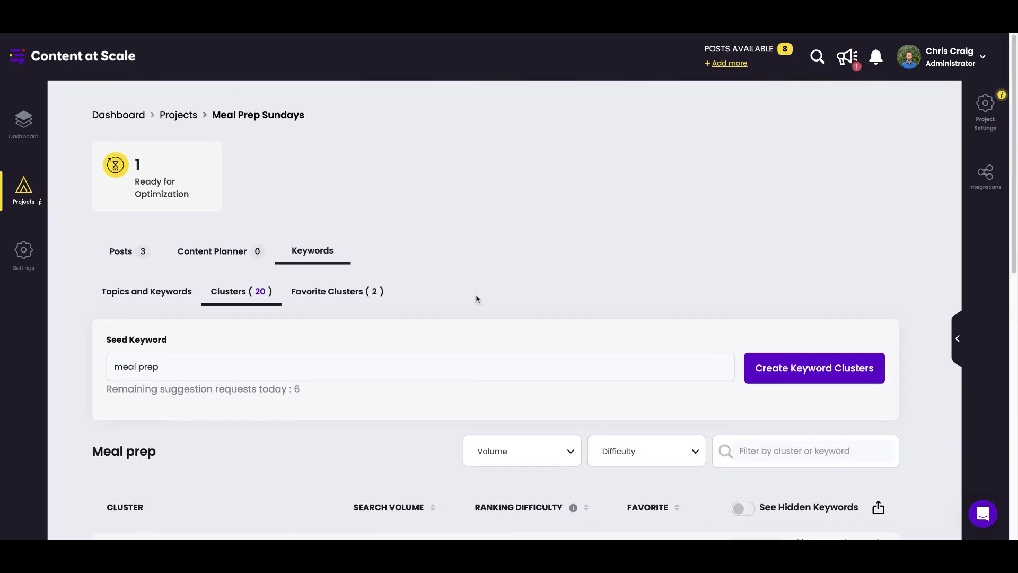
{"action": "scroll", "coordinate": [454, 365], "scroll_direction": "down", "scroll_amount": 1}
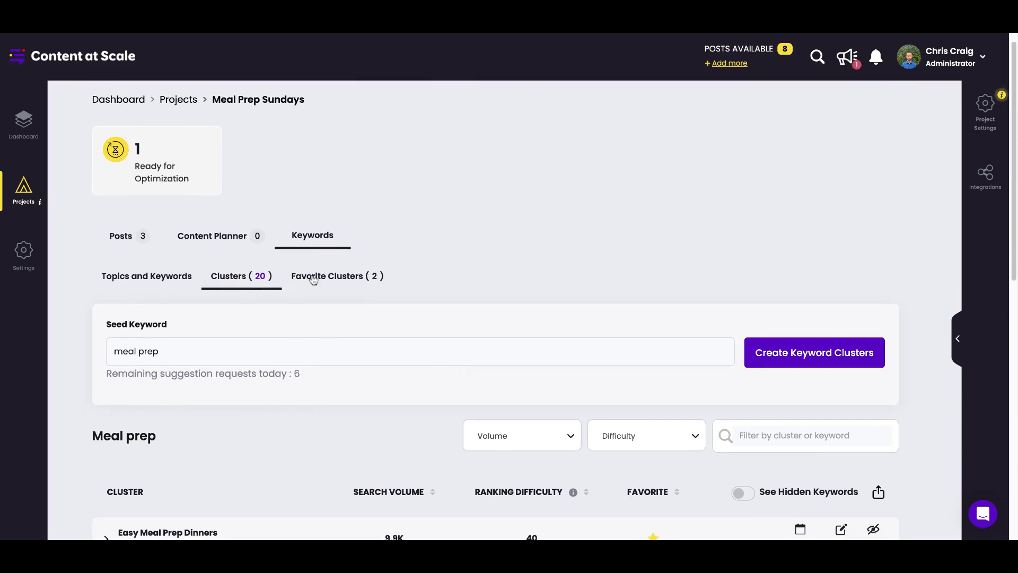
{"action": "scroll", "coordinate": [314, 380], "scroll_direction": "down", "scroll_amount": 3}
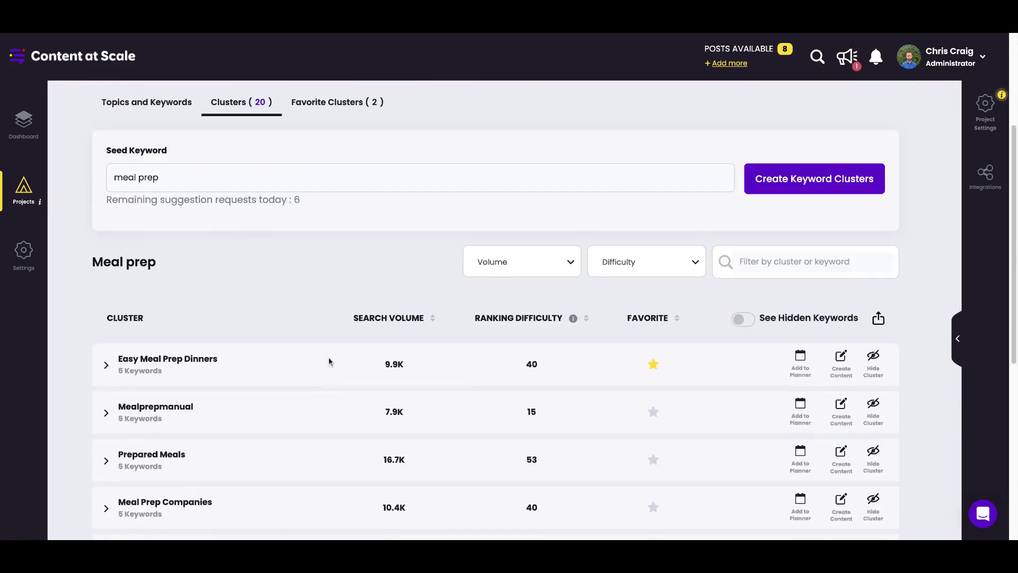